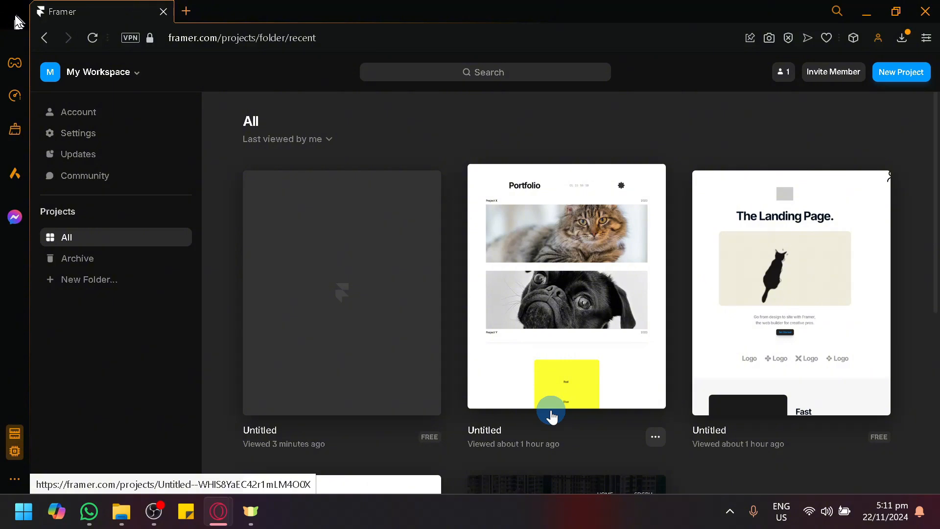
Step: Open the untitled project whose preview shows "Welcome to my website" from the list of all projects
scroll(552, 362, down, 5)
scroll(860, 463, up, 5)
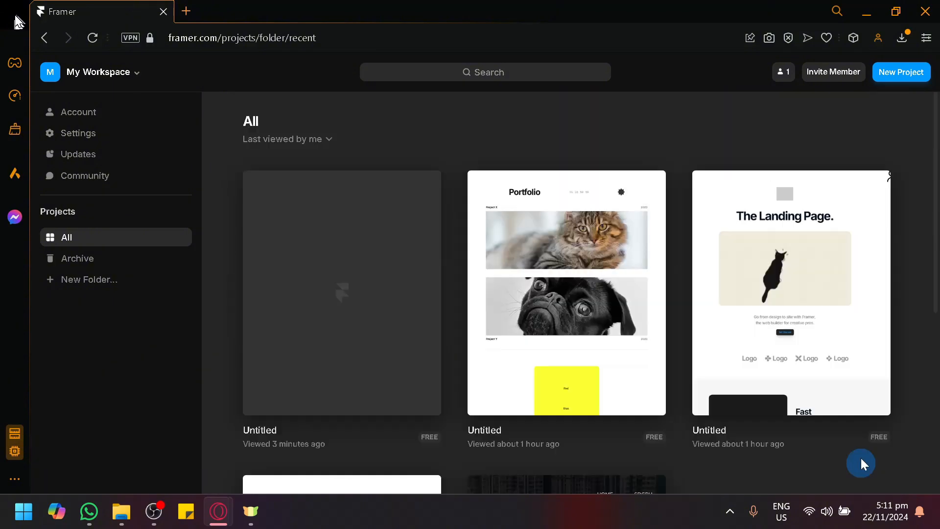
scroll(539, 401, down, 3)
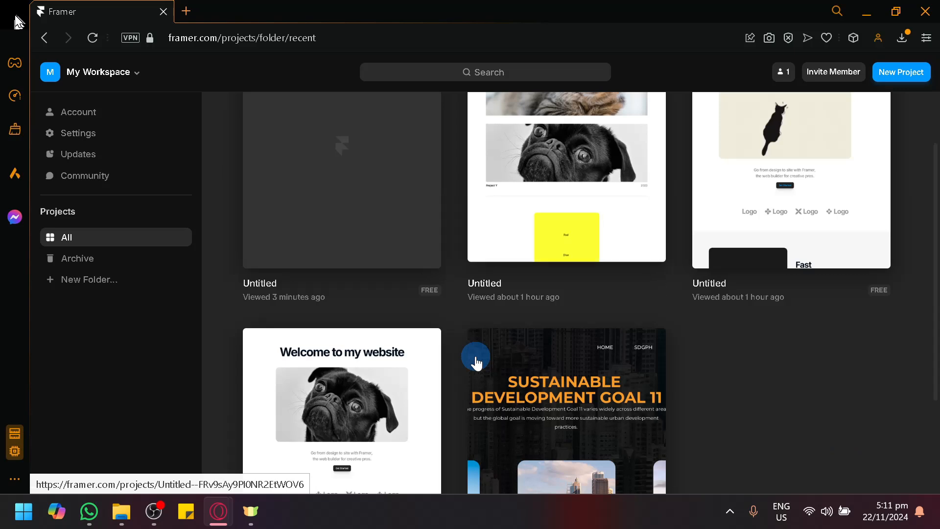
click(379, 376)
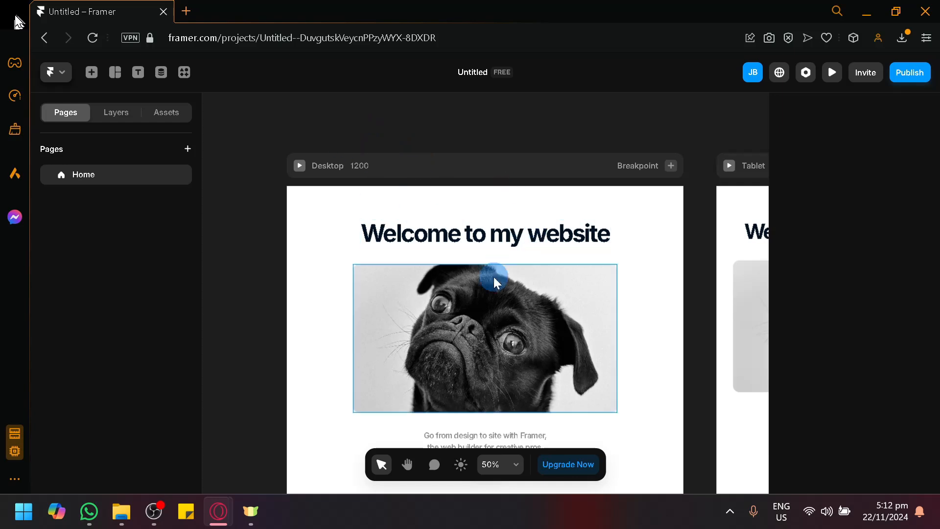
scroll(494, 277, down, 2)
scroll(474, 278, up, 1)
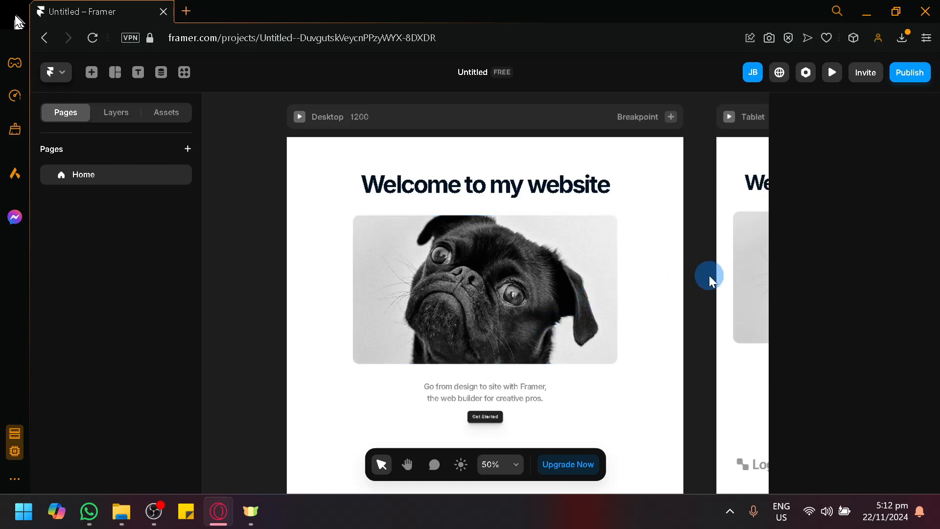
key(space)
drag(709, 275, 655, 279)
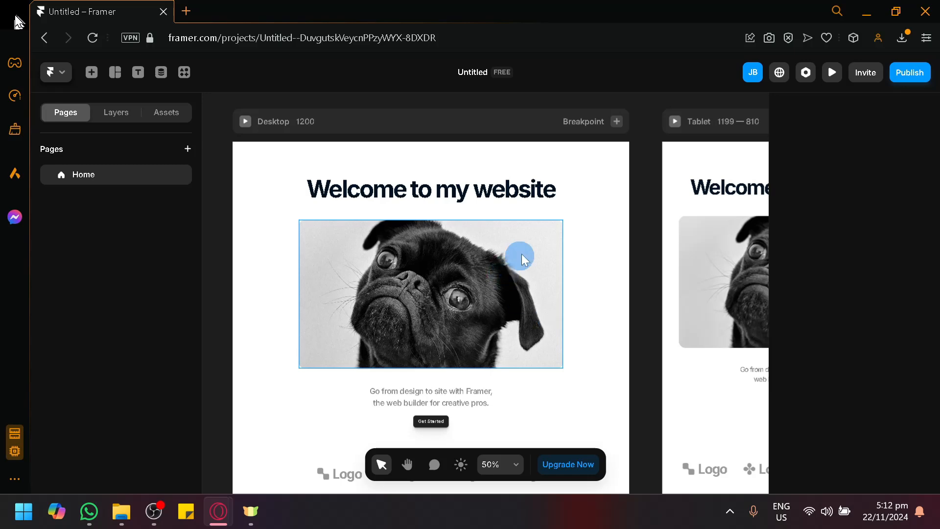
scroll(520, 254, down, 3)
scroll(566, 254, up, 3)
Step: Add a Hover effect to the "Welcome to my website" heading on the Desktop breakpoint and set its scale to 1.4
click(465, 198)
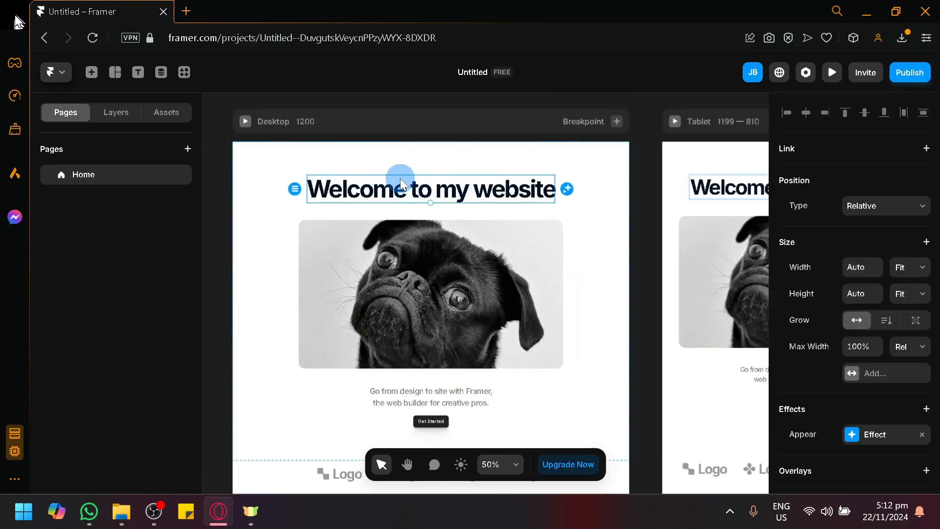
scroll(834, 224, down, 3)
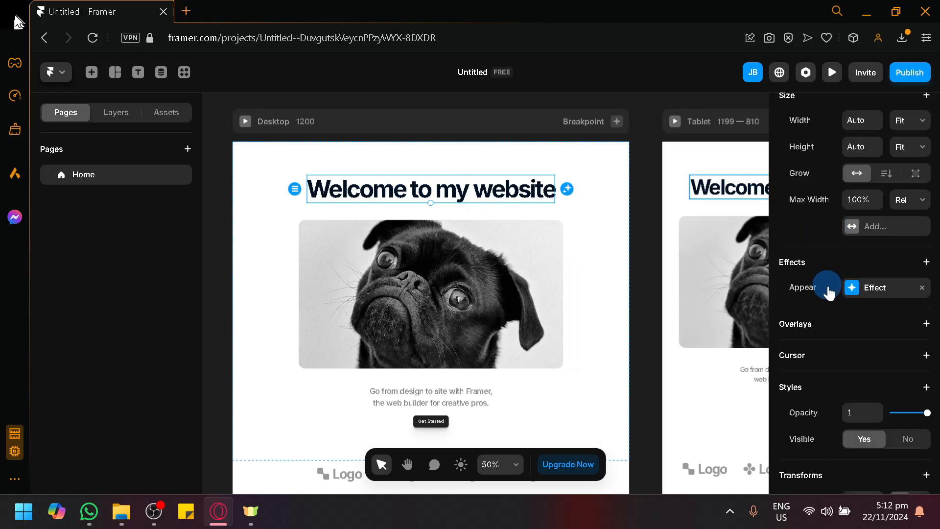
scroll(810, 277, up, 3)
scroll(815, 287, down, 3)
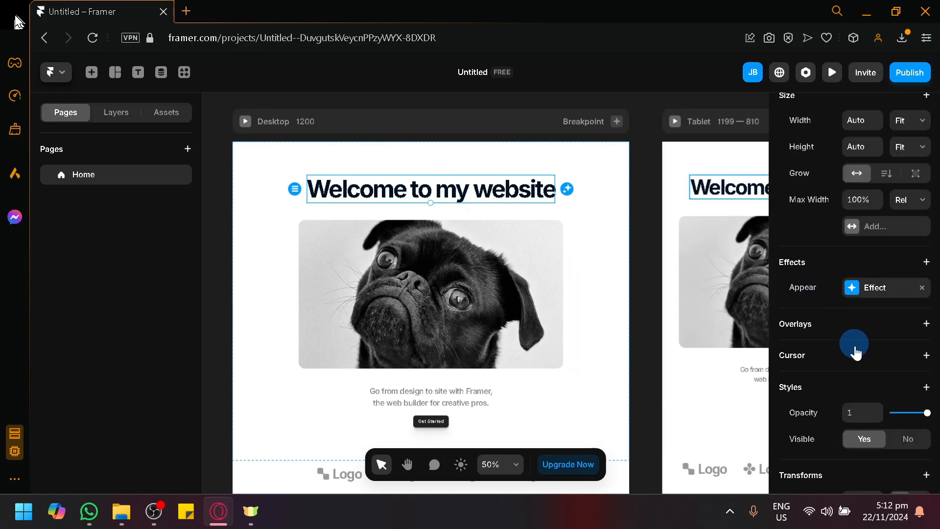
click(926, 262)
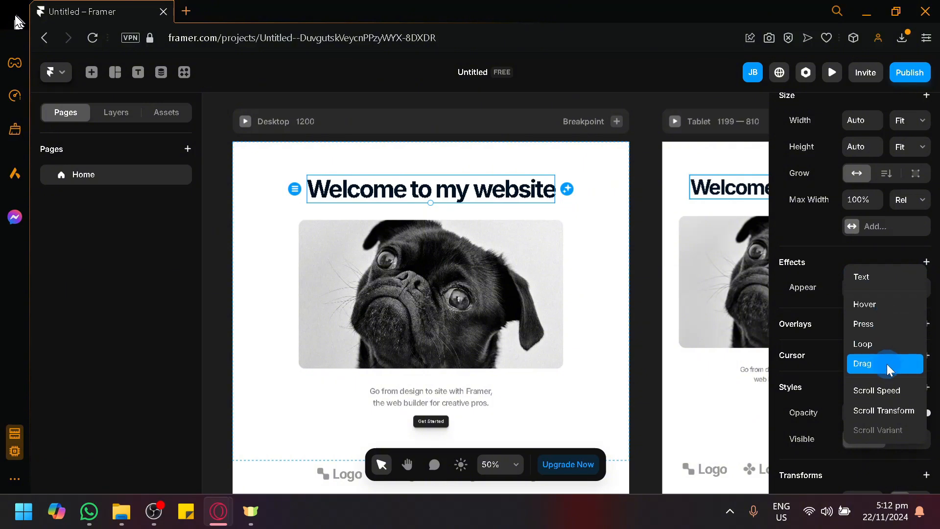
click(886, 297)
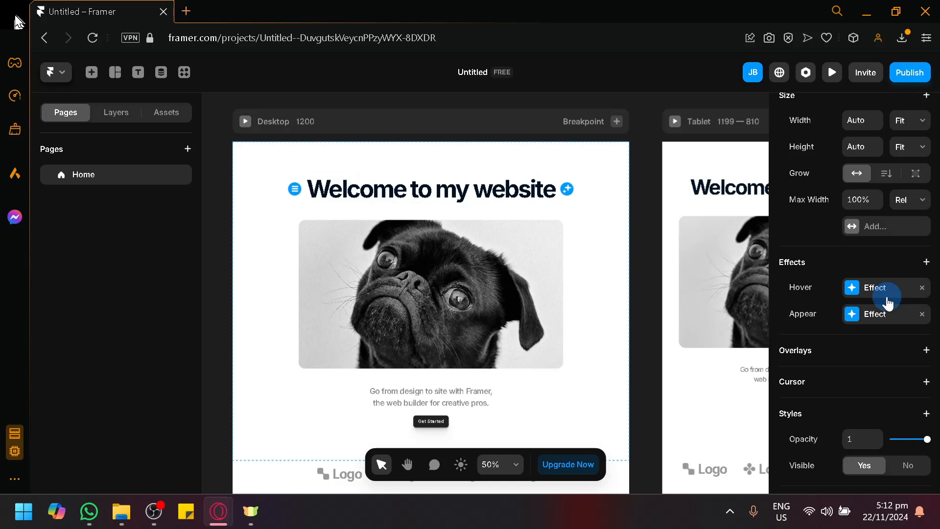
click(847, 301)
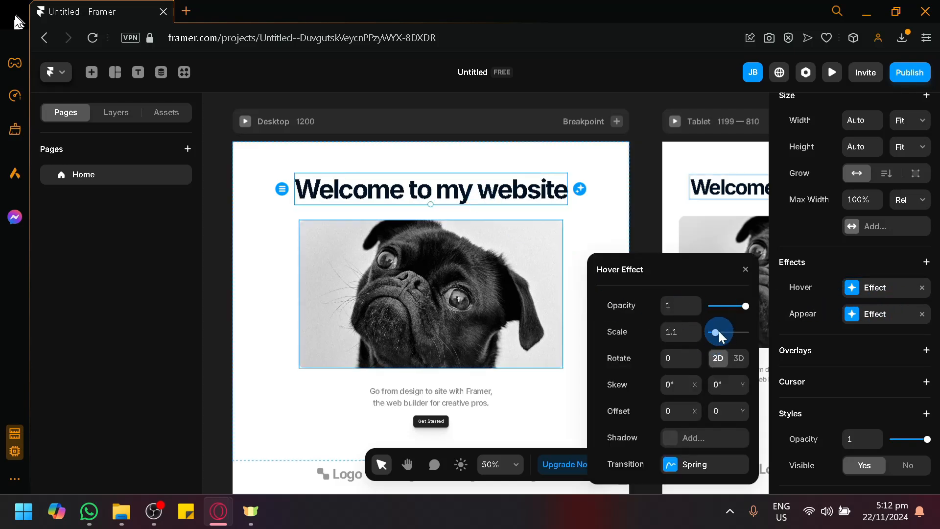
drag(718, 331, 716, 333)
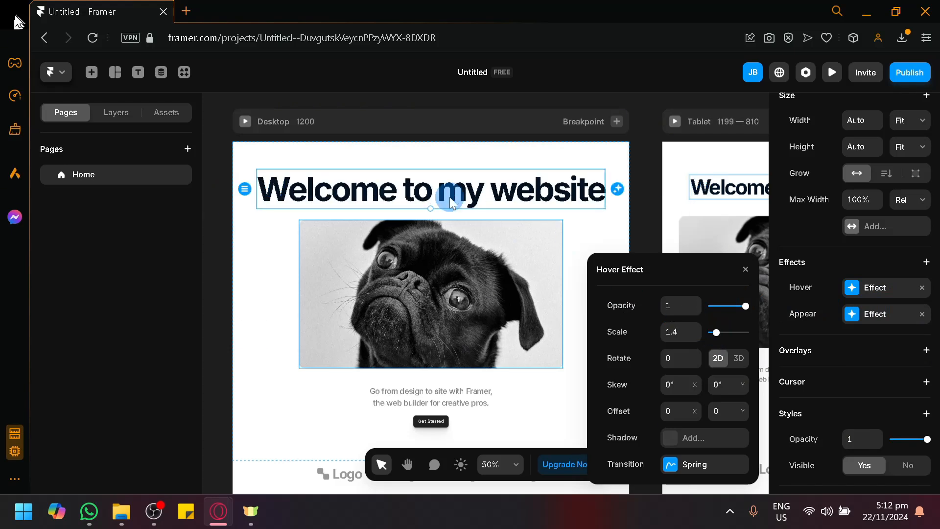
Step: Change the hover effect's transition to Ease with a time of 1.3 s
click(678, 466)
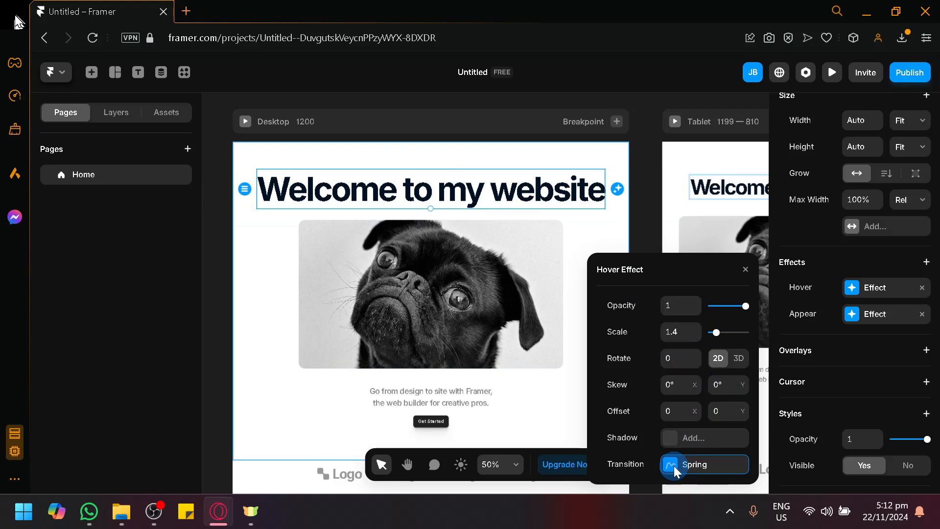
click(637, 243)
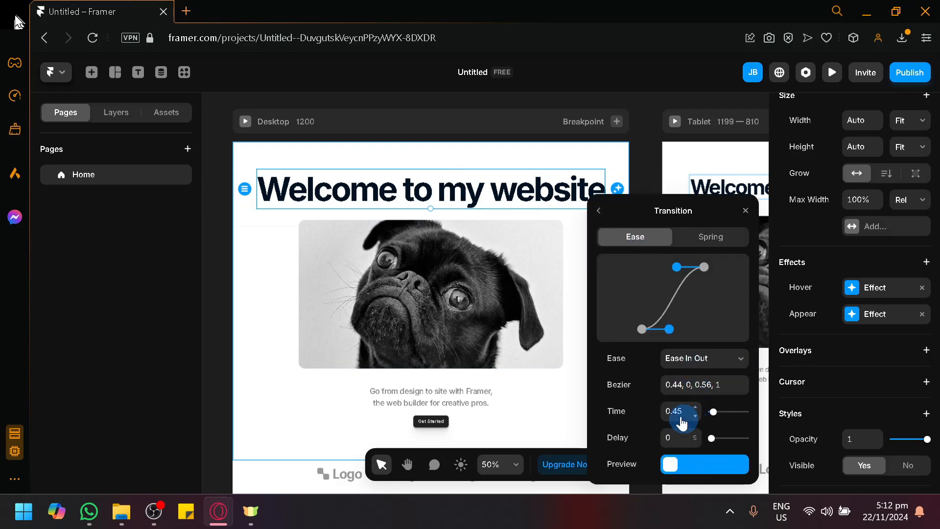
drag(714, 414, 716, 414)
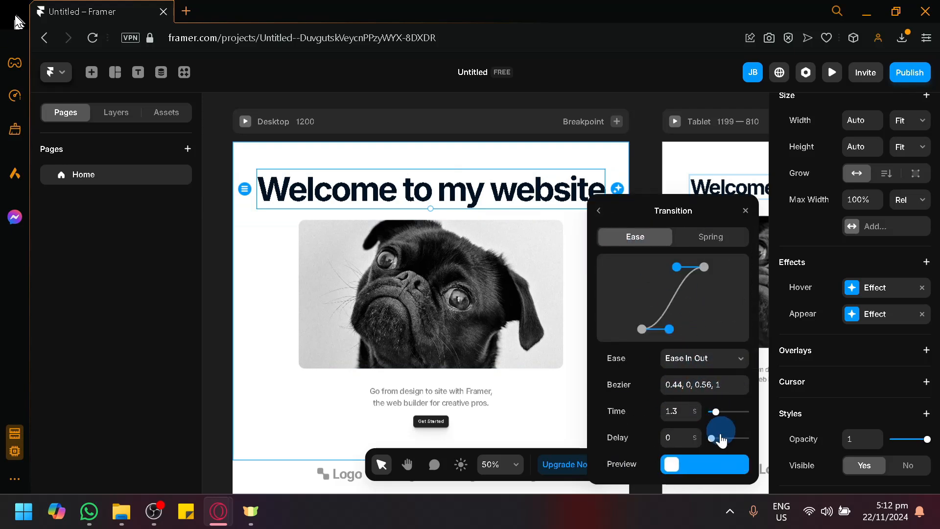
click(598, 212)
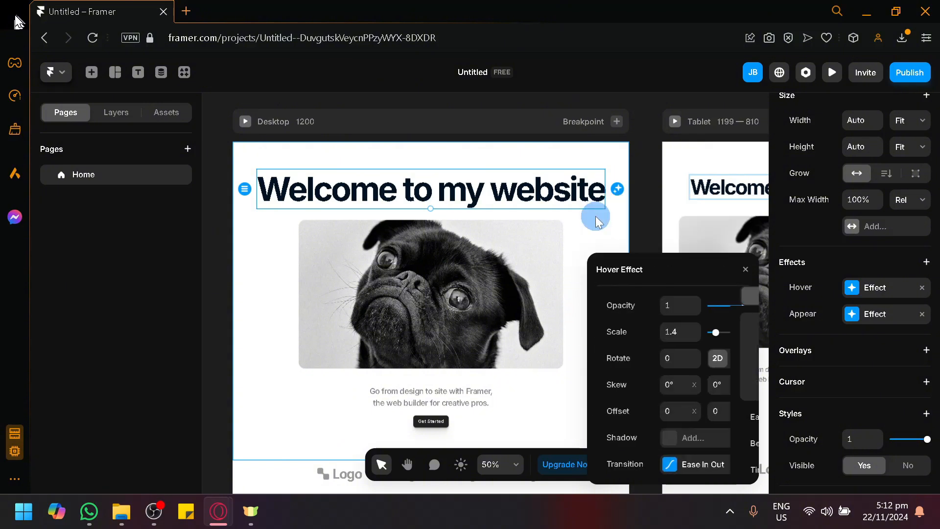
Step: Add a shadow to the heading's hover effect and set its opacity to 0.3
click(674, 448)
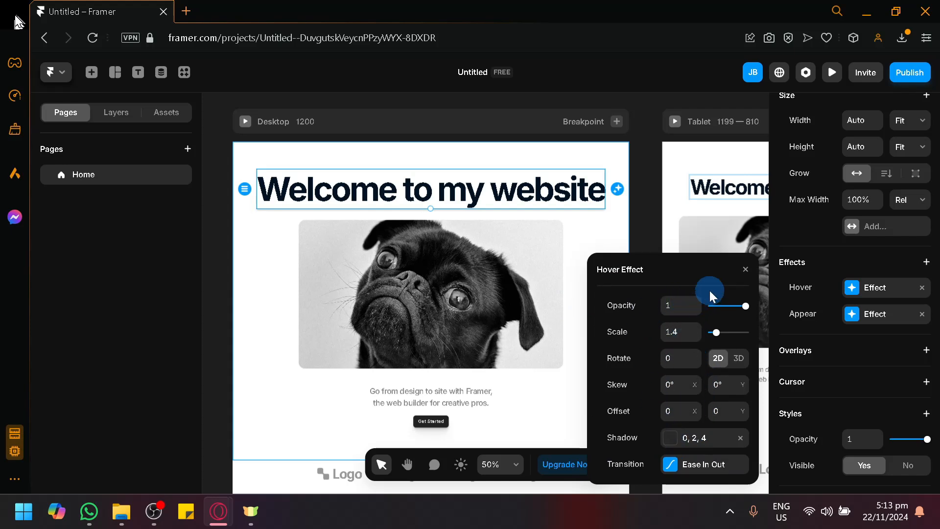
drag(739, 311, 724, 316)
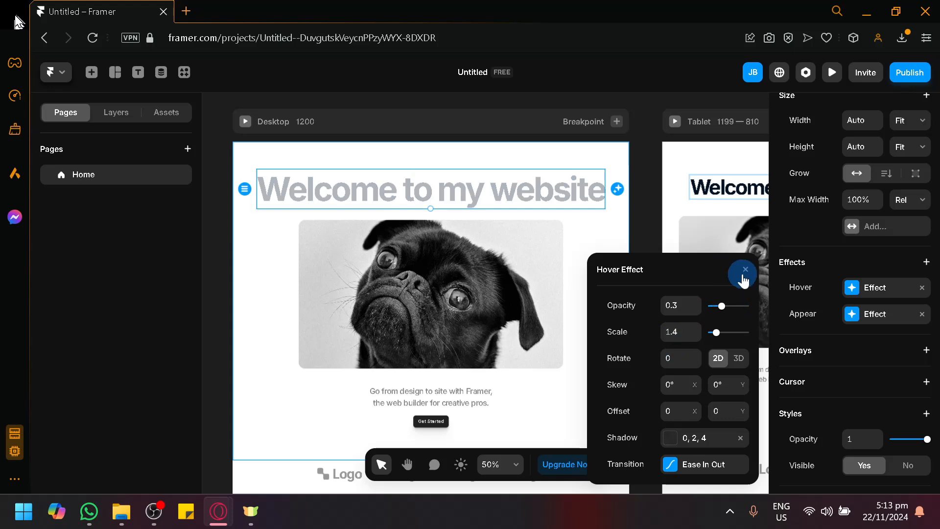
click(744, 270)
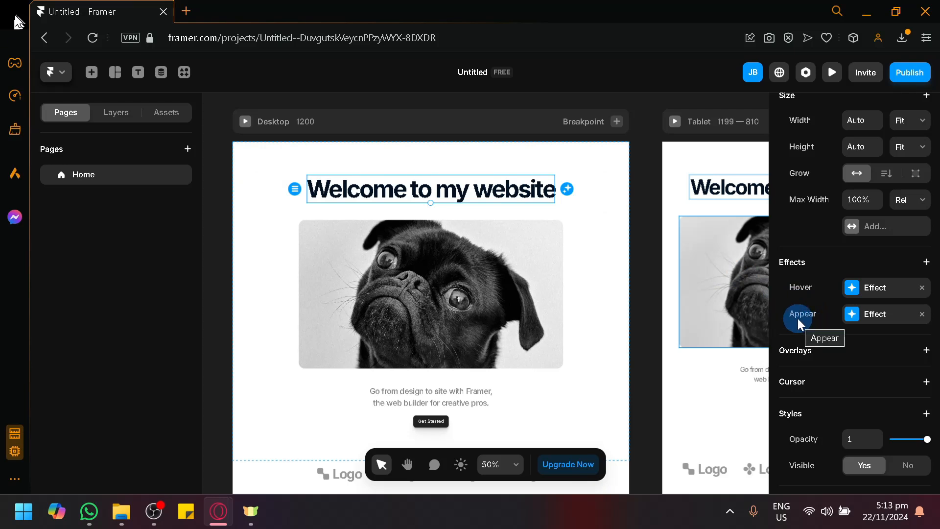
Step: Examine the heading's Appear effect, including its Enter settings, and the other effect types available for it
click(852, 315)
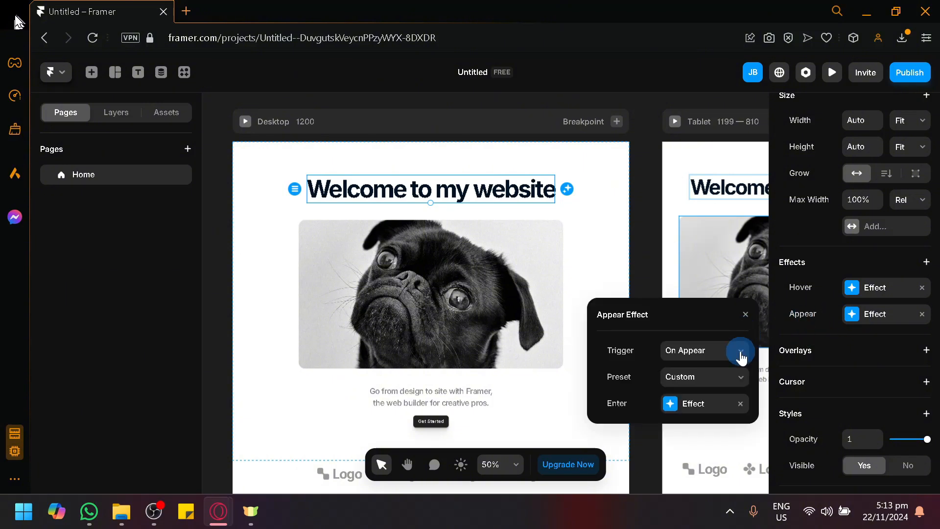
click(711, 406)
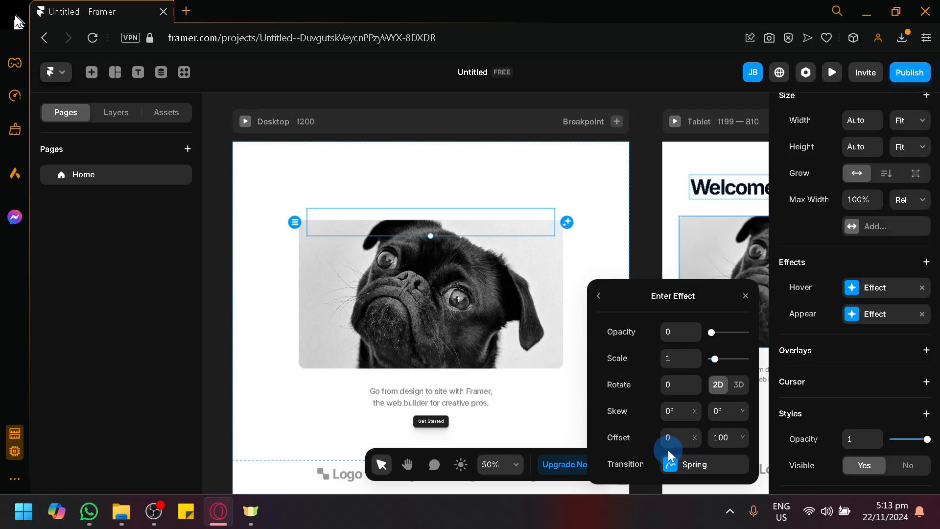
click(601, 301)
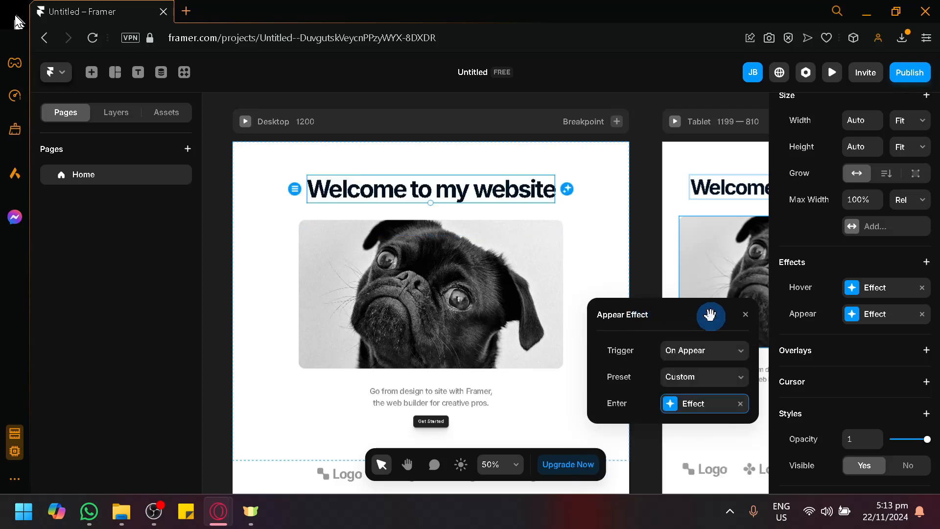
click(803, 315)
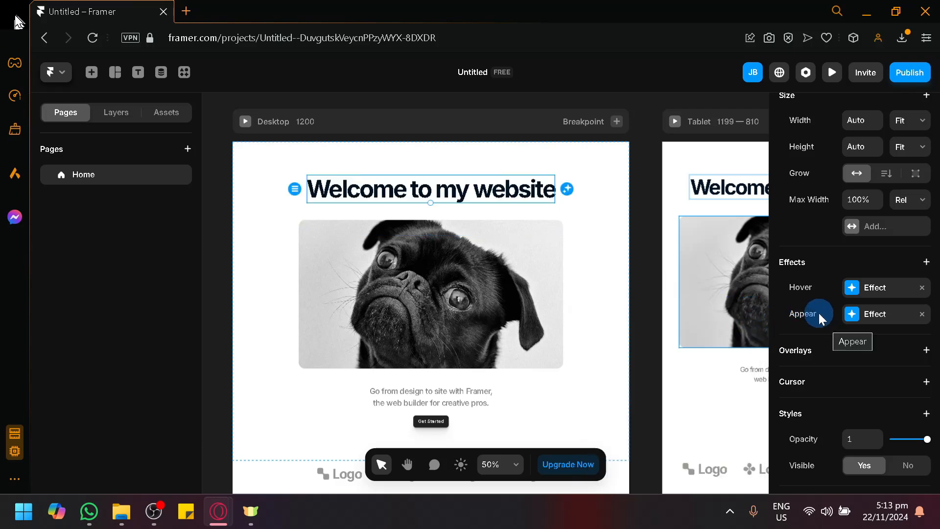
click(927, 263)
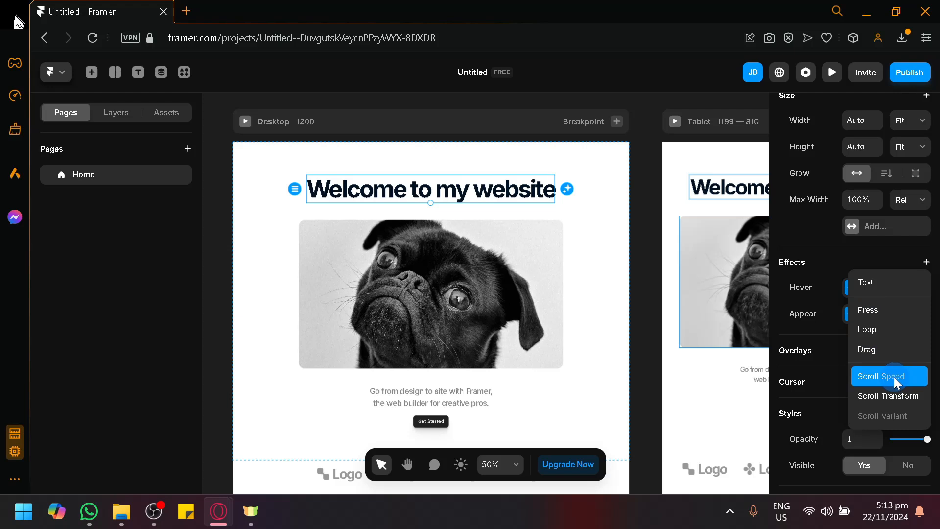
click(511, 317)
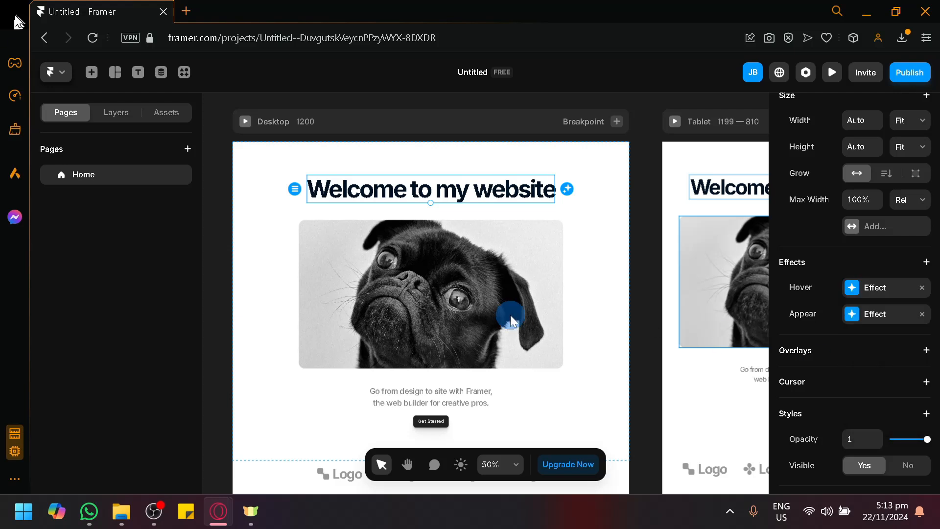
Step: Replace the Appear effect on the Desktop dog image with a Scroll Animation effect
click(499, 296)
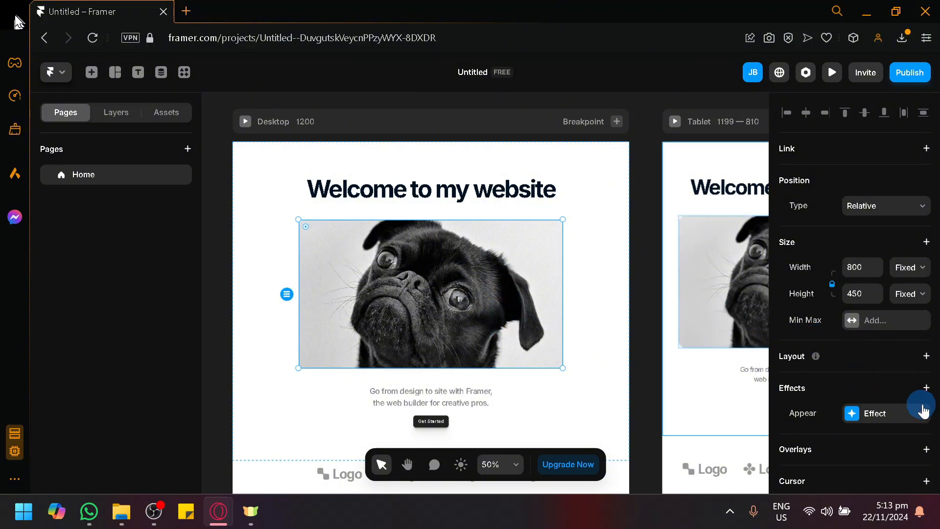
click(923, 410)
click(925, 388)
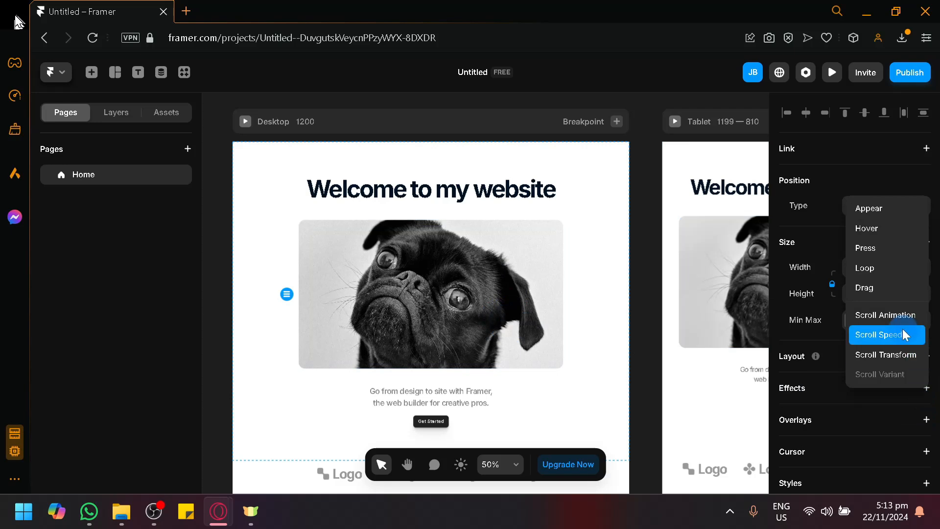
click(896, 316)
Step: Set the dog image's scroll animation to the On Scroll trigger with the Scale Out preset
click(713, 332)
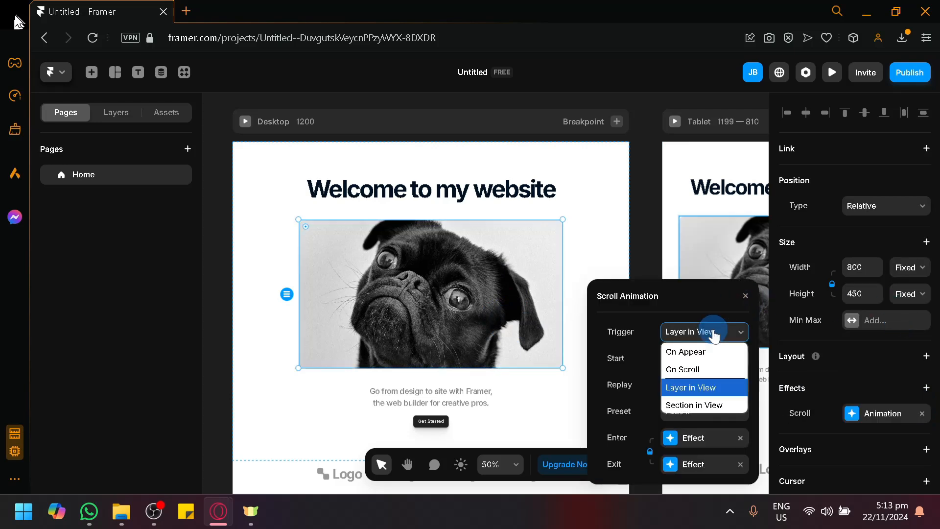
click(712, 371)
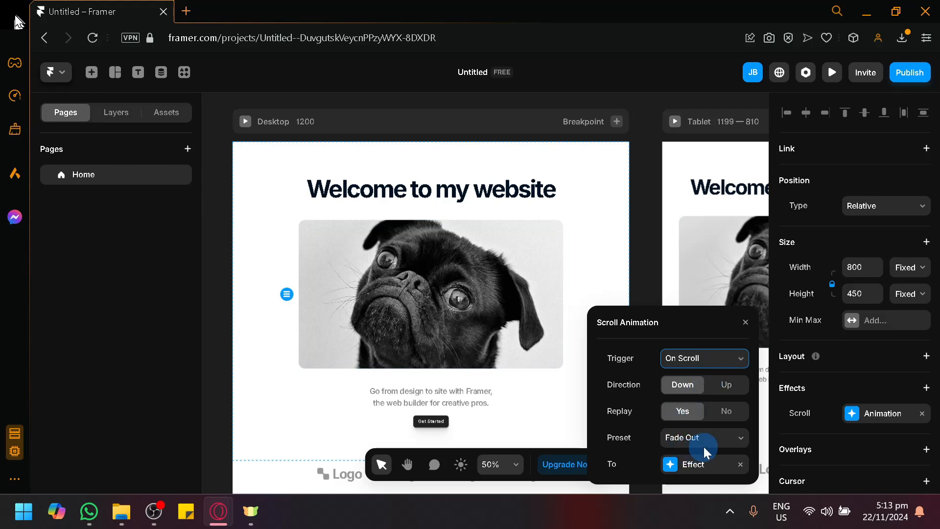
click(723, 460)
click(719, 437)
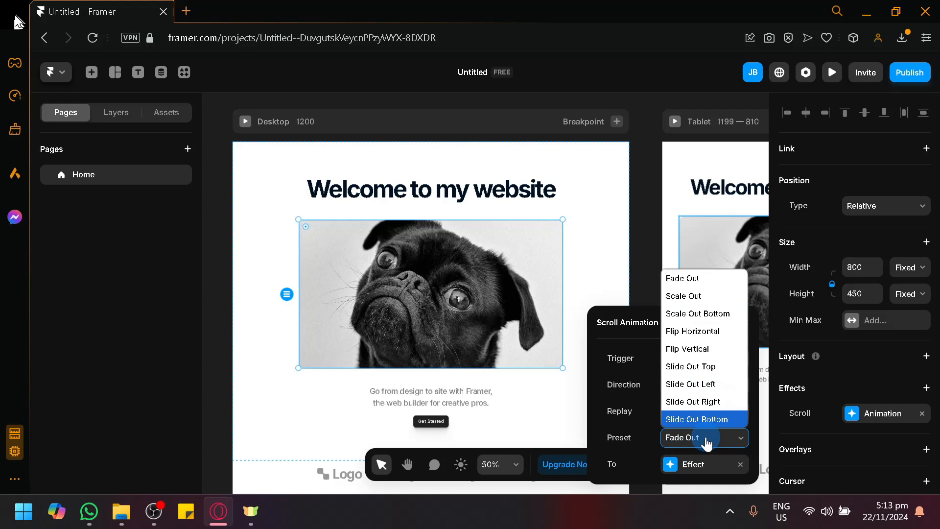
click(706, 437)
click(714, 440)
click(706, 299)
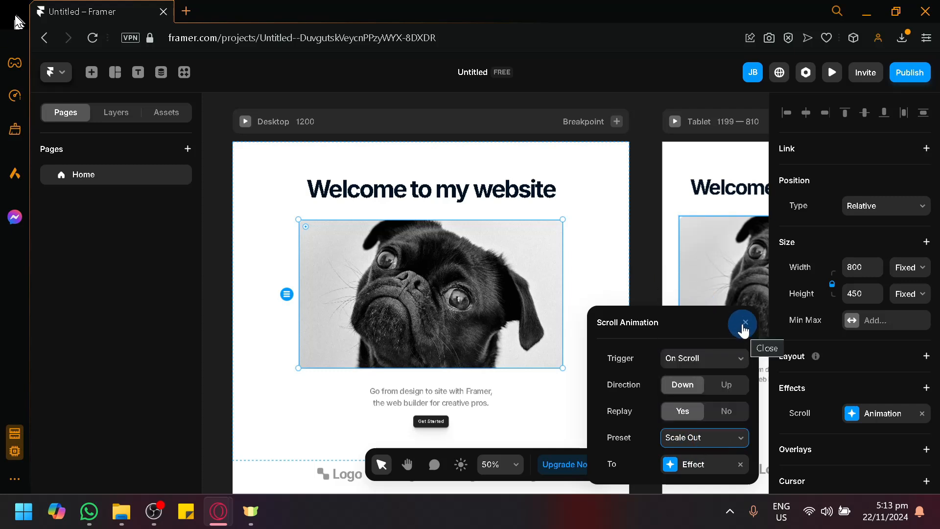
click(744, 325)
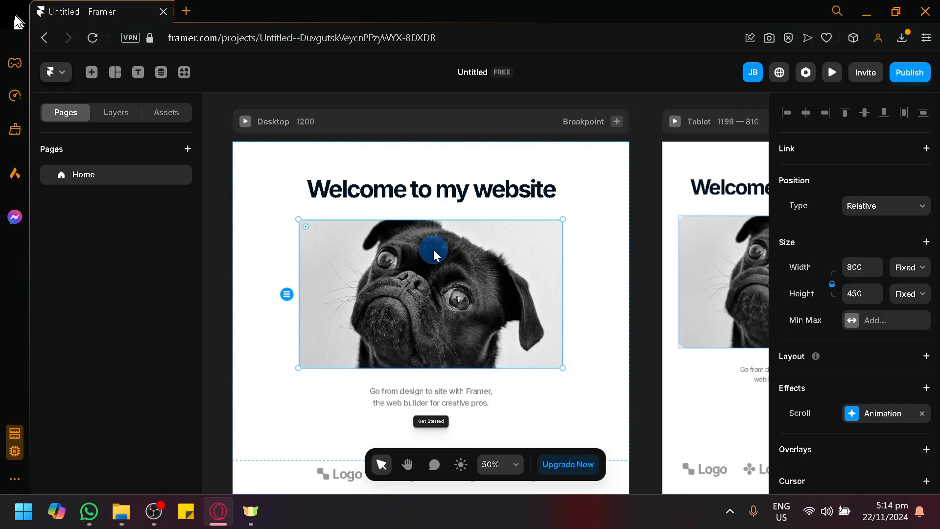
Step: Create a component from the dog image, keeping the suggested name Placeholder
right_click(419, 266)
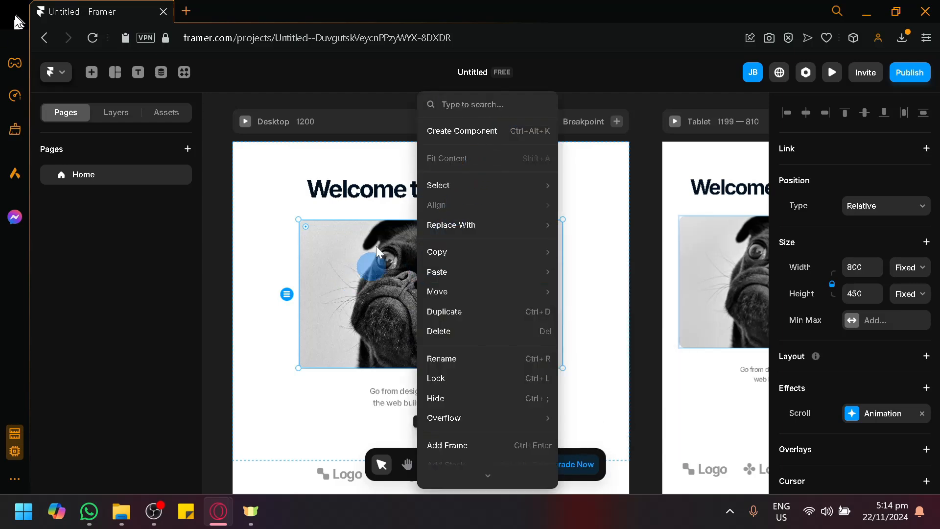
click(481, 142)
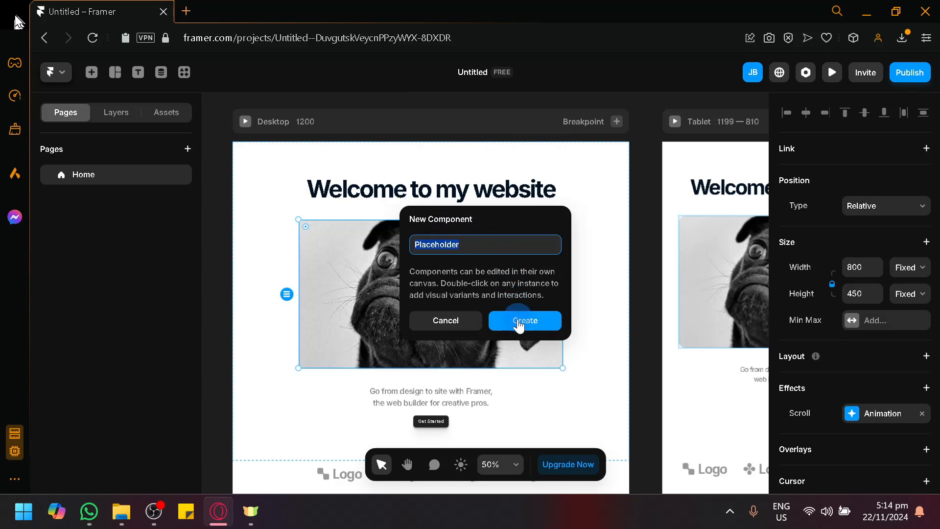
click(519, 322)
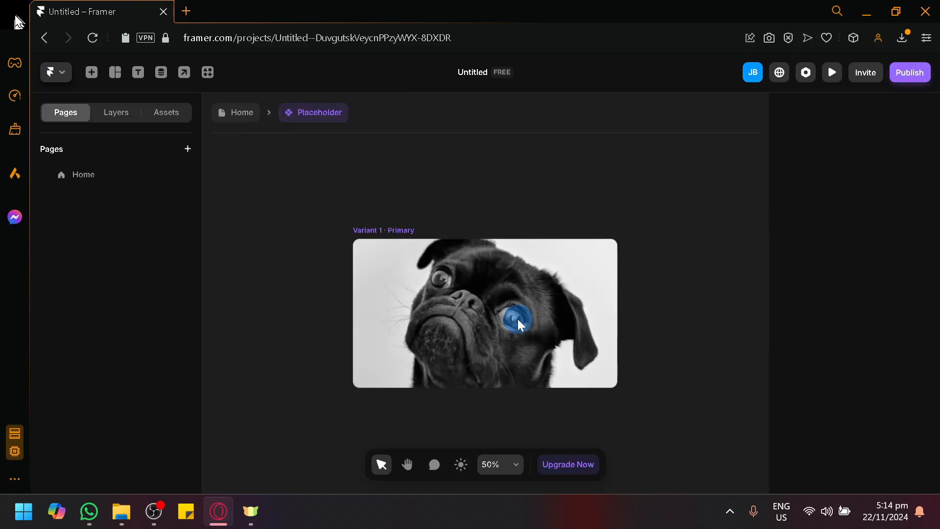
Step: Add a second variant beside the primary variant of the dog image component
click(554, 297)
key(space)
drag(662, 417, 479, 393)
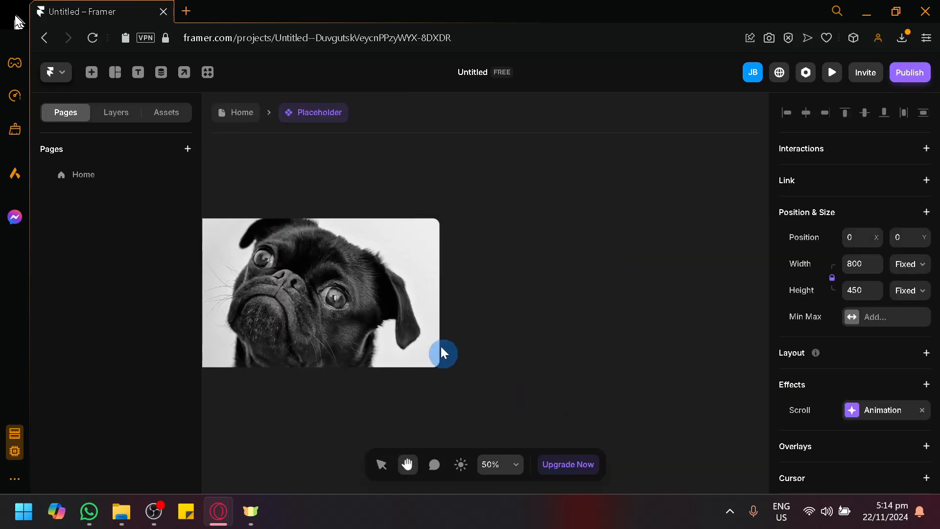
click(530, 287)
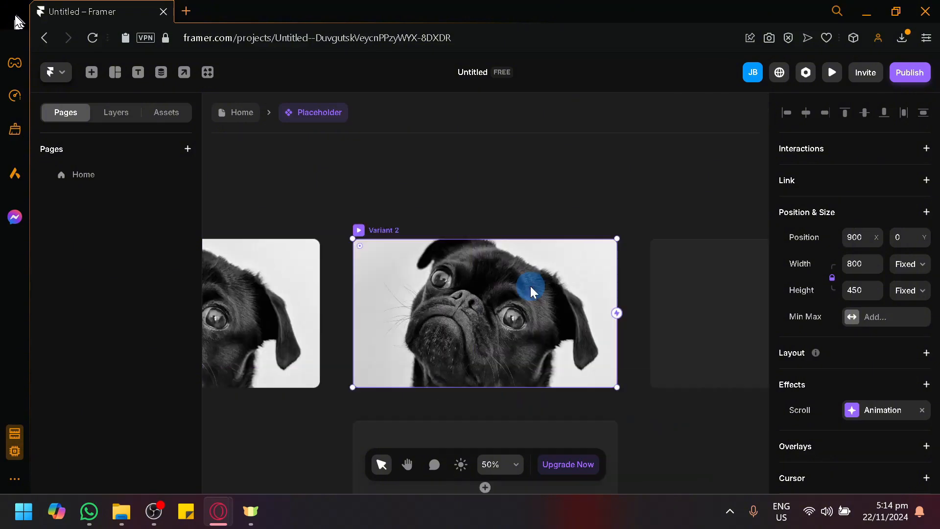
Step: Connect the primary variant to Variant 2 with a Click interaction
key(space)
drag(464, 189, 539, 143)
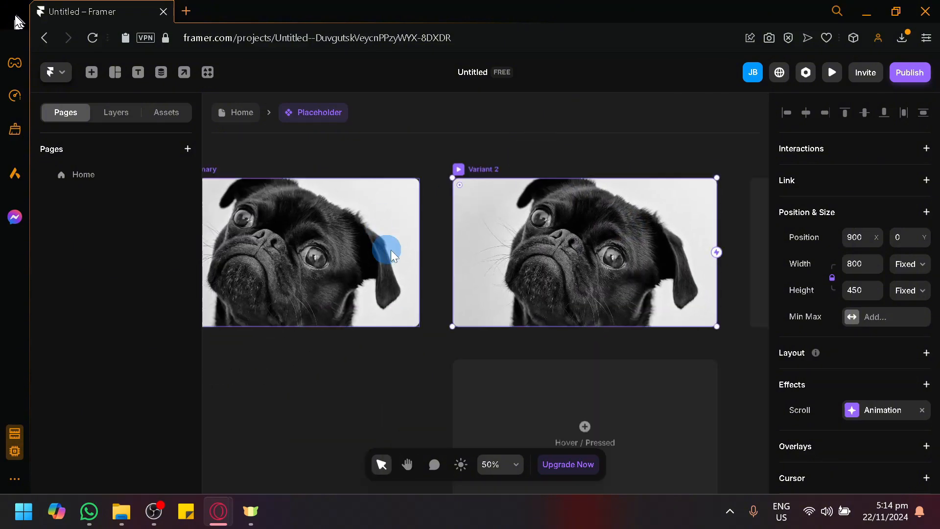
click(419, 251)
drag(419, 250, 454, 253)
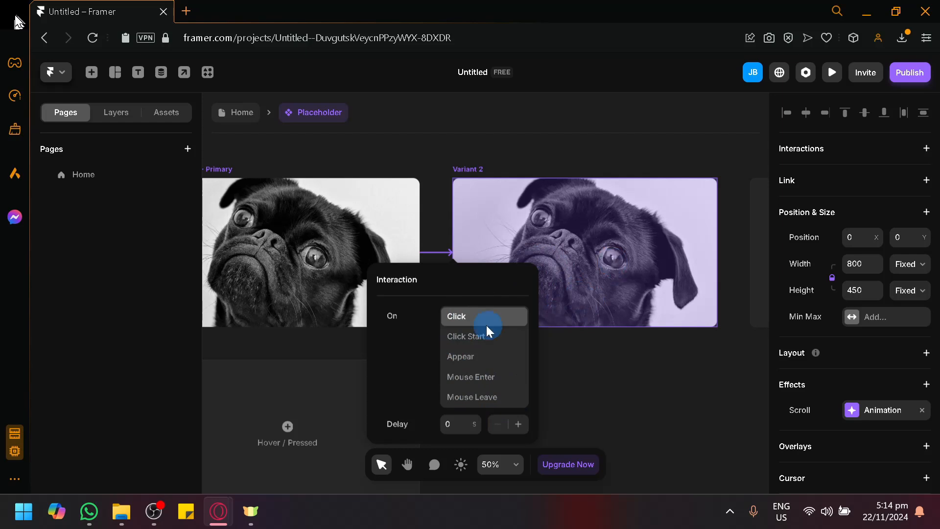
click(466, 318)
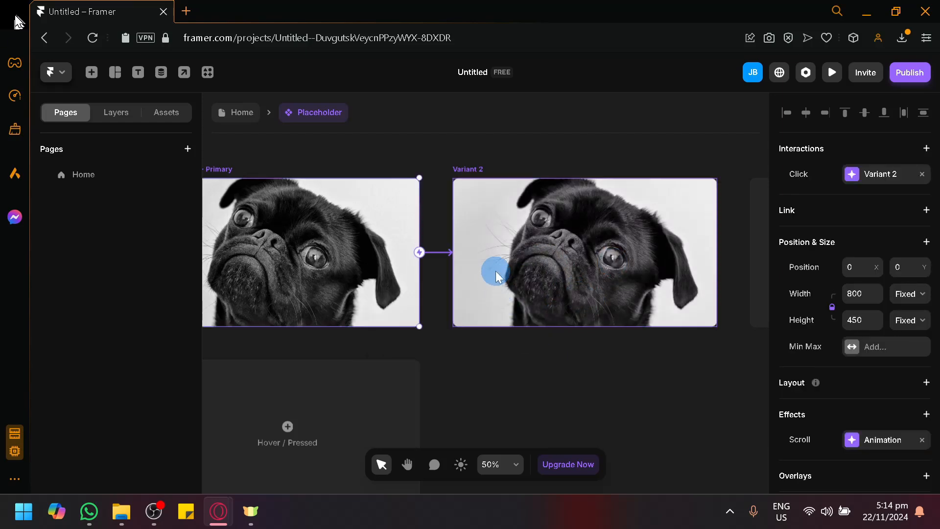
Step: Open the image fill settings of Variant 2
click(497, 274)
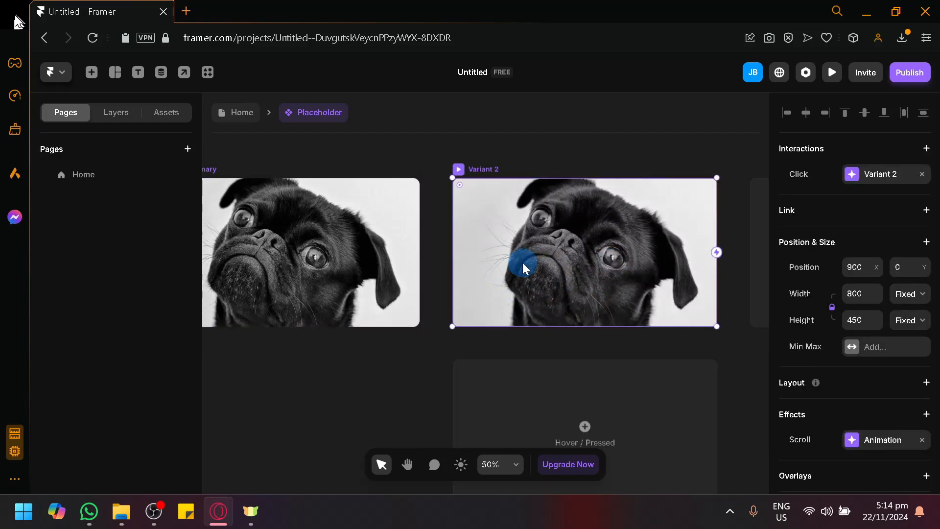
double_click(558, 247)
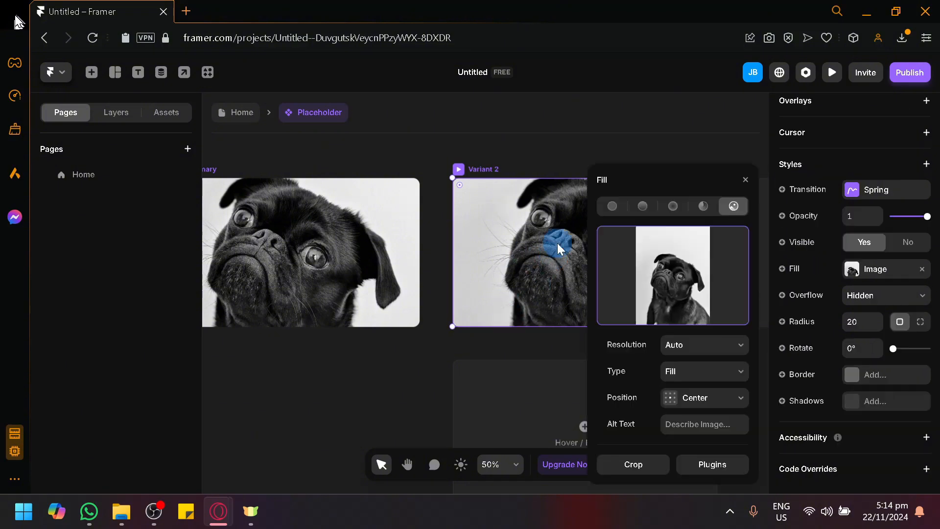
click(655, 277)
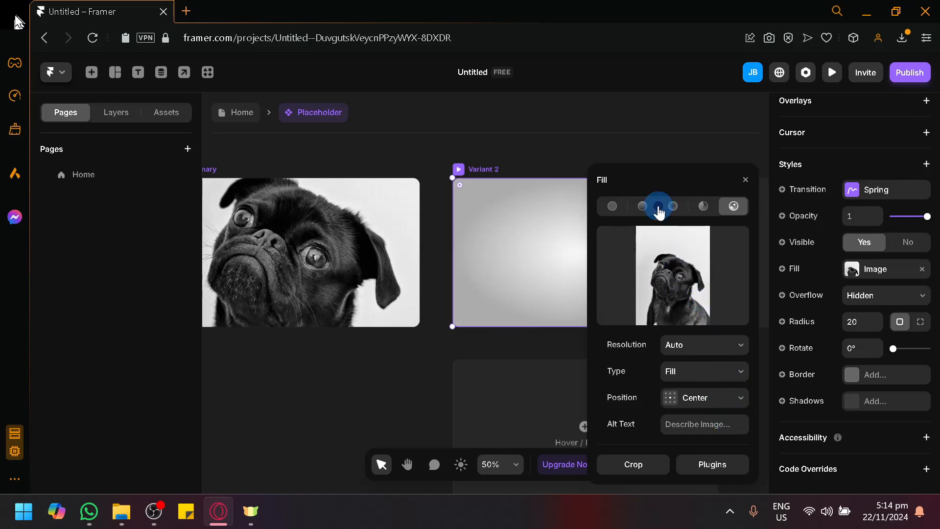
click(658, 208)
click(661, 251)
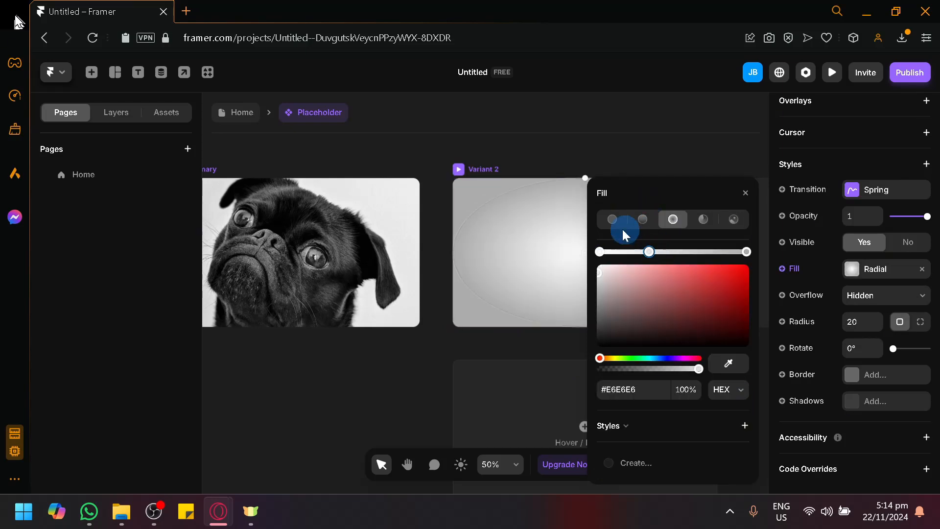
click(733, 219)
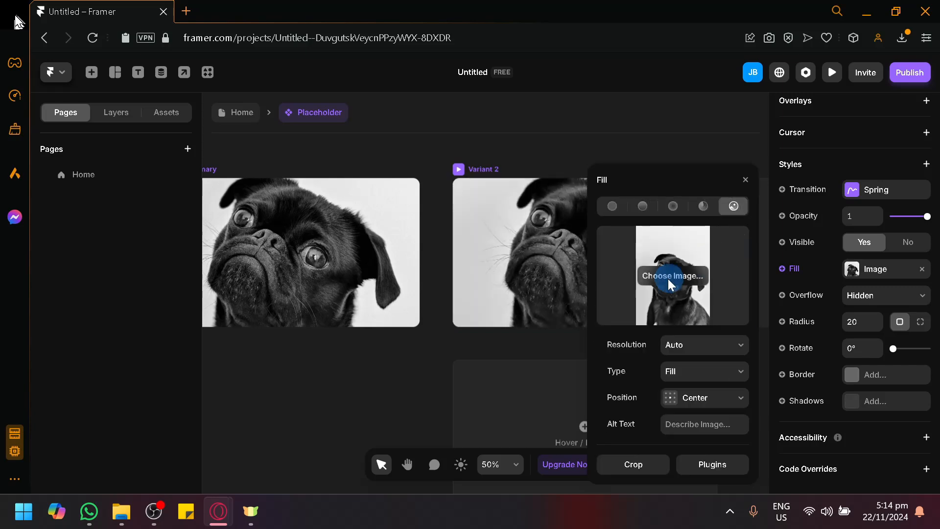
Step: Replace Variant 2's fill image with the cat photo pexels-ingewallu-177809.jpg
click(670, 284)
click(623, 288)
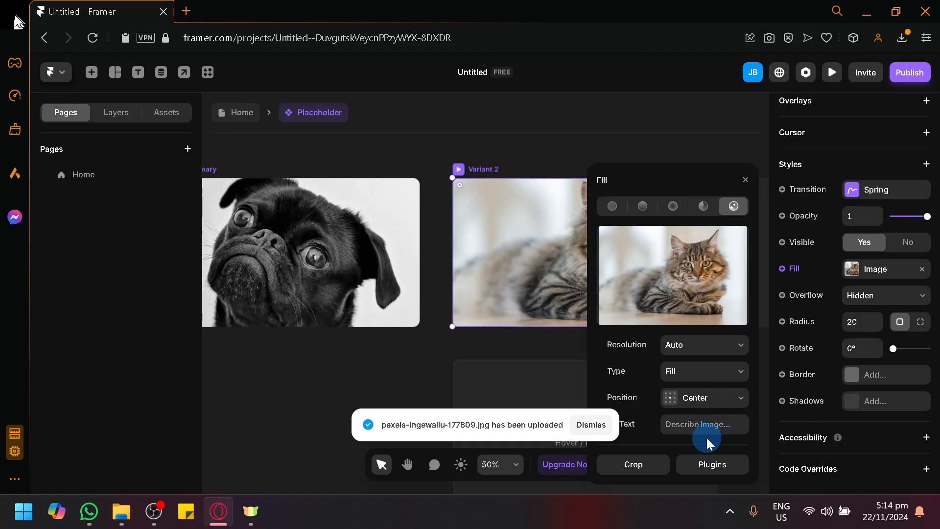
click(420, 252)
drag(422, 253, 460, 261)
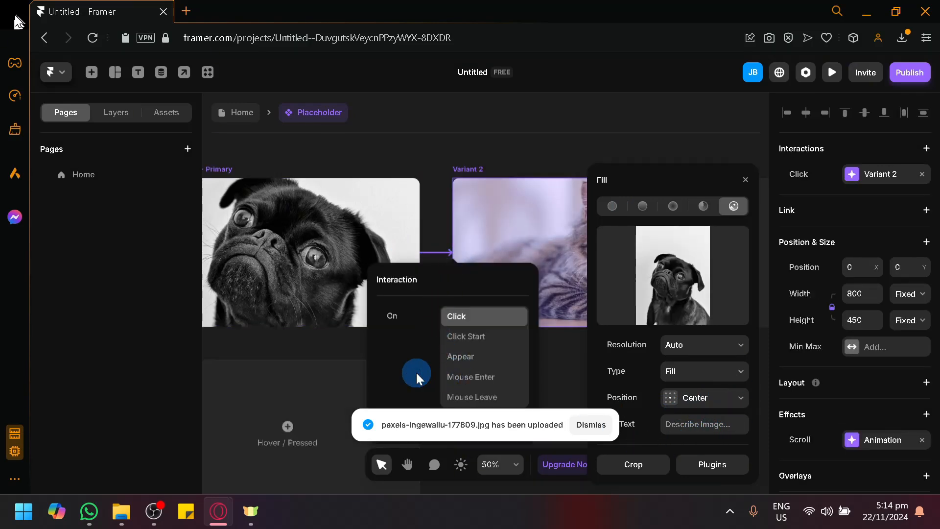
click(533, 414)
click(416, 254)
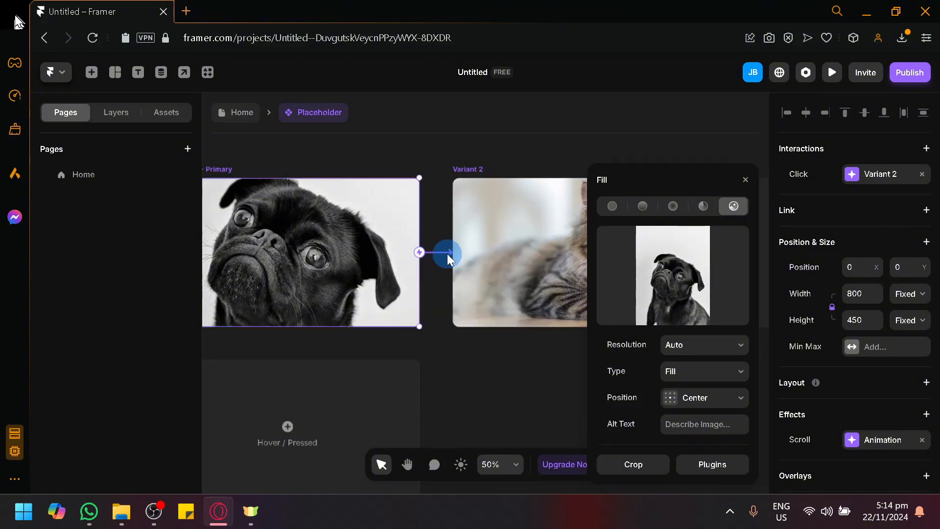
click(435, 254)
click(419, 255)
click(453, 255)
click(419, 255)
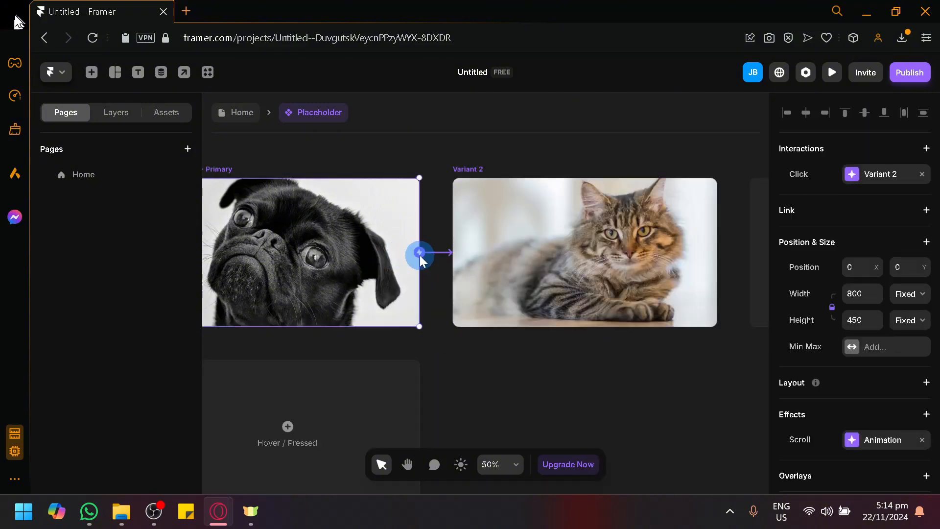
Step: Add another Click interaction from the primary dog variant to the cat variant, keeping the default delay
drag(424, 255, 466, 255)
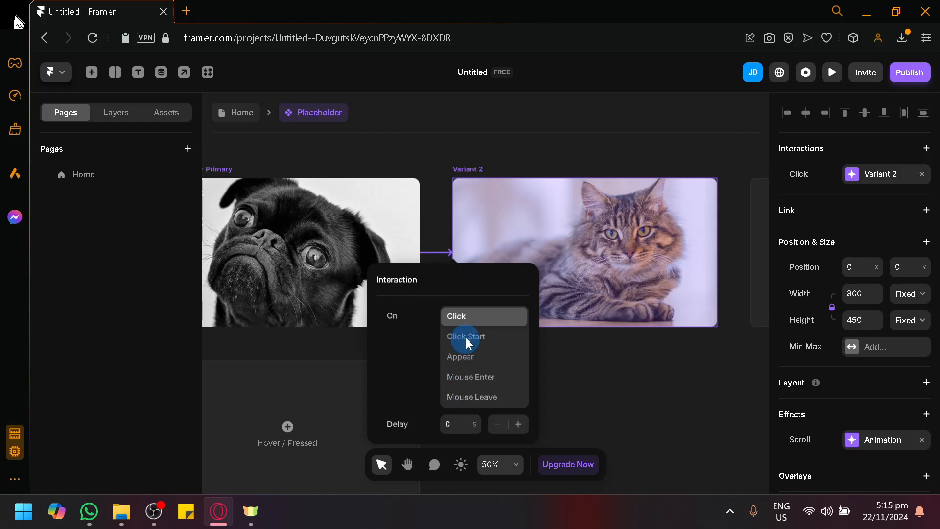
click(460, 422)
click(562, 405)
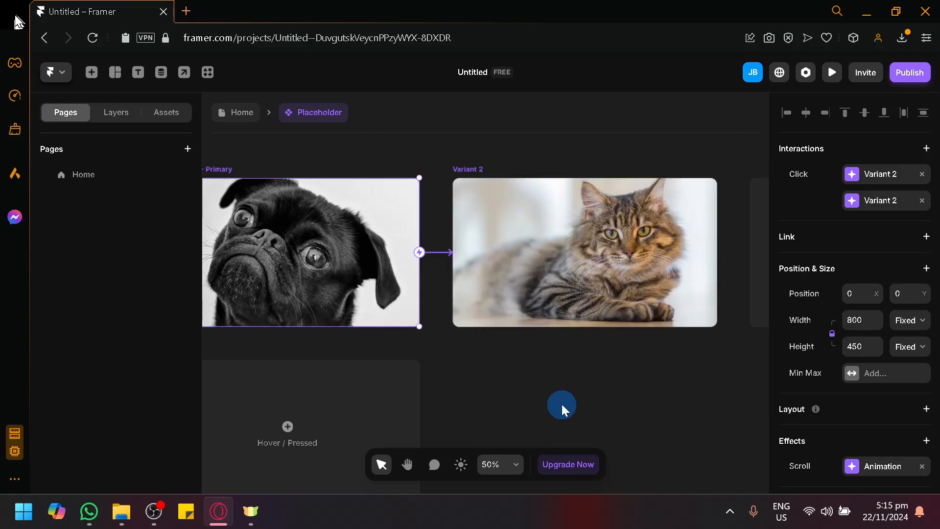
Step: Return from the component to the Home page, then publish the site and open its live address
click(248, 125)
click(432, 280)
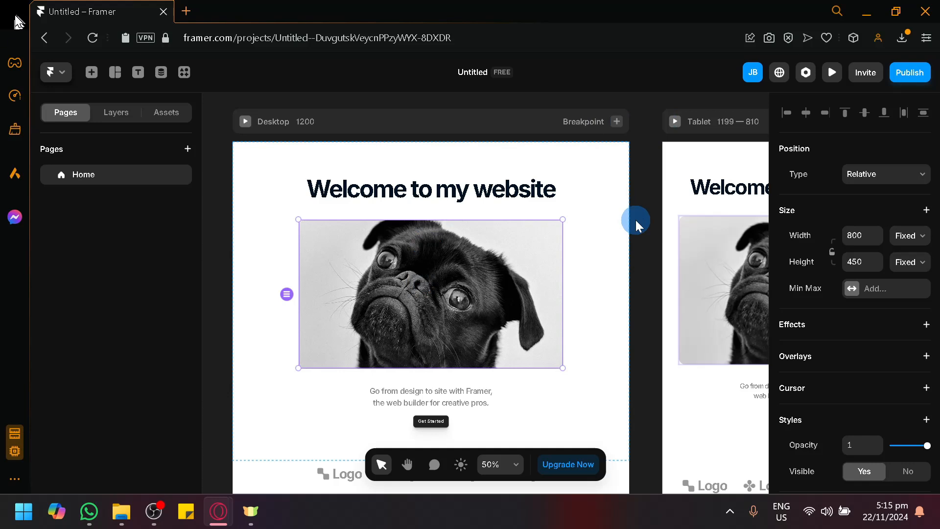
click(909, 72)
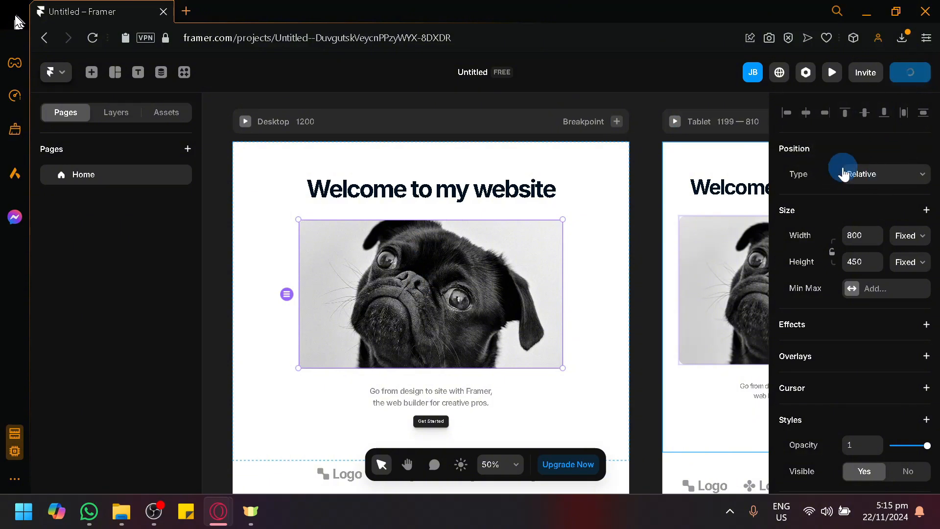
click(906, 73)
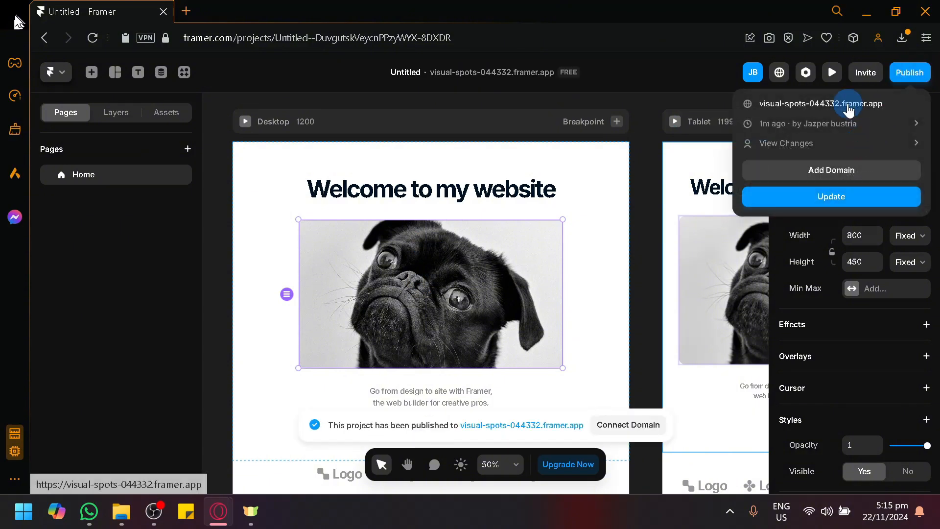
click(849, 105)
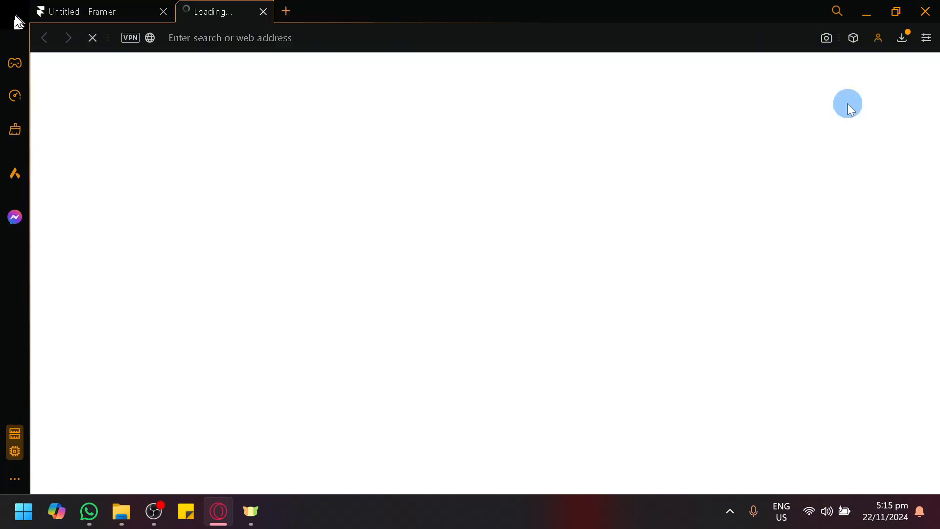
Step: Publish an update of the site from the editor and go back to the live page
click(156, 6)
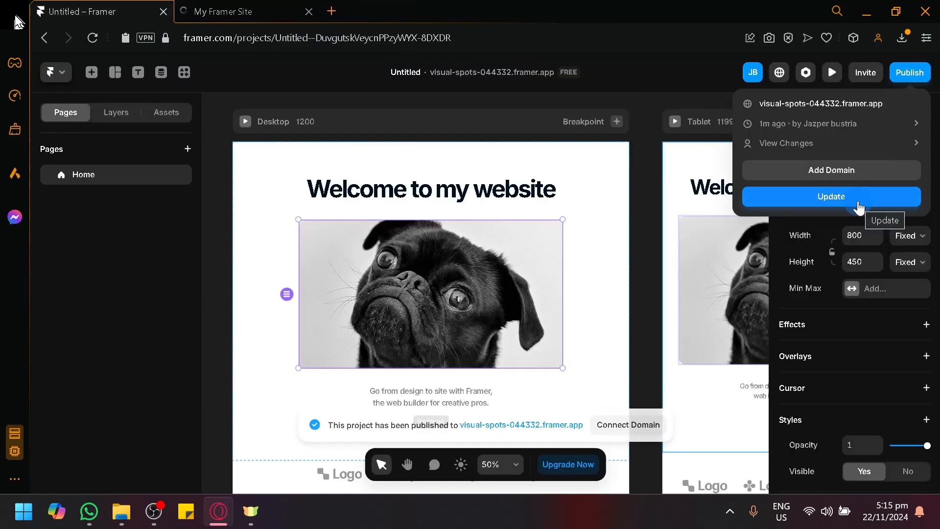
click(858, 205)
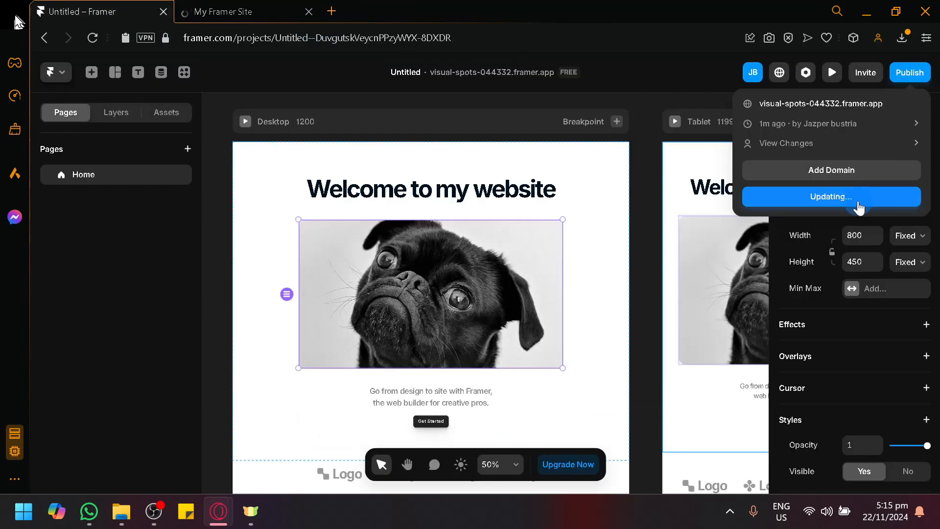
click(296, 6)
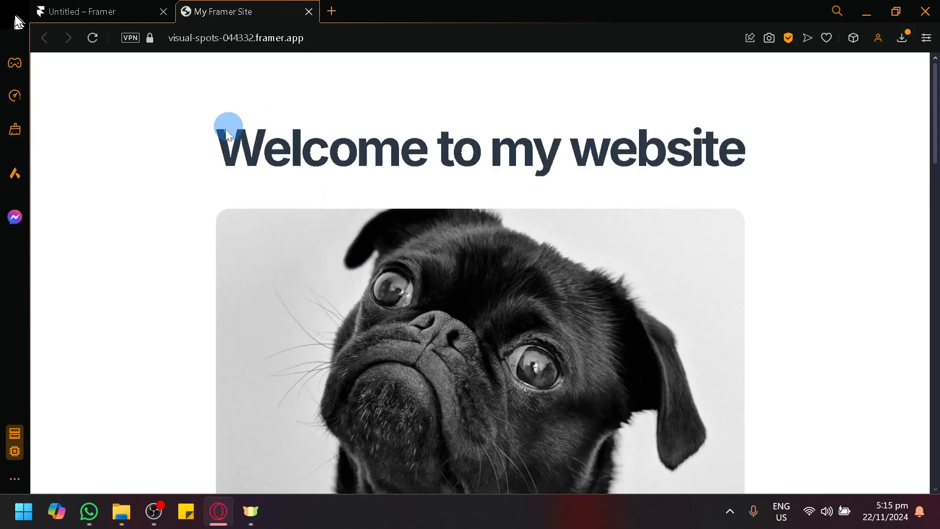
Step: Examine the scroll and hover animations of the dog image and heading on the live page
scroll(835, 365, down, 10)
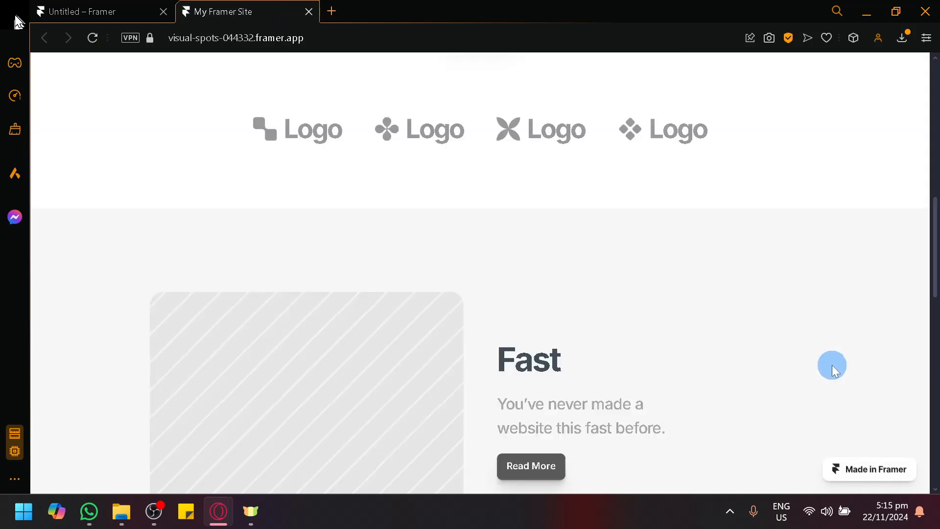
scroll(833, 366, up, 9)
scroll(833, 365, down, 9)
scroll(832, 365, up, 3)
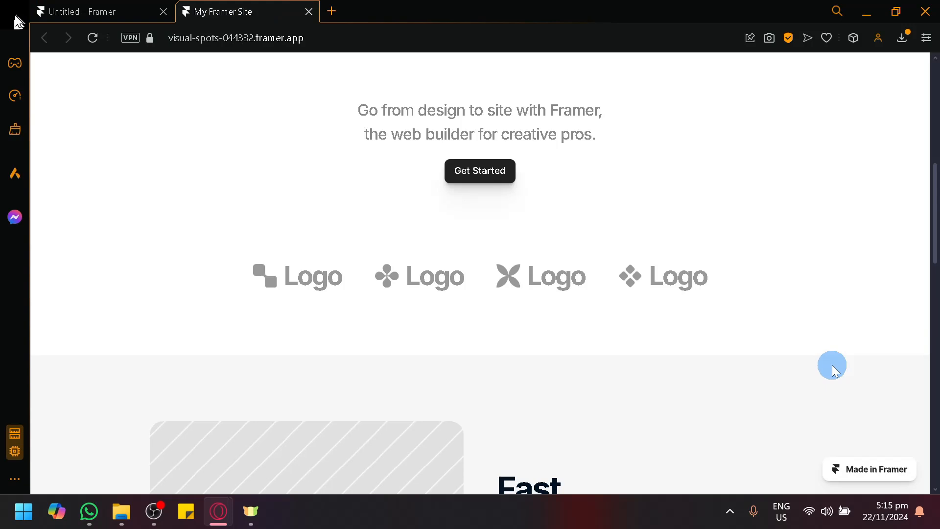
scroll(833, 365, up, 3)
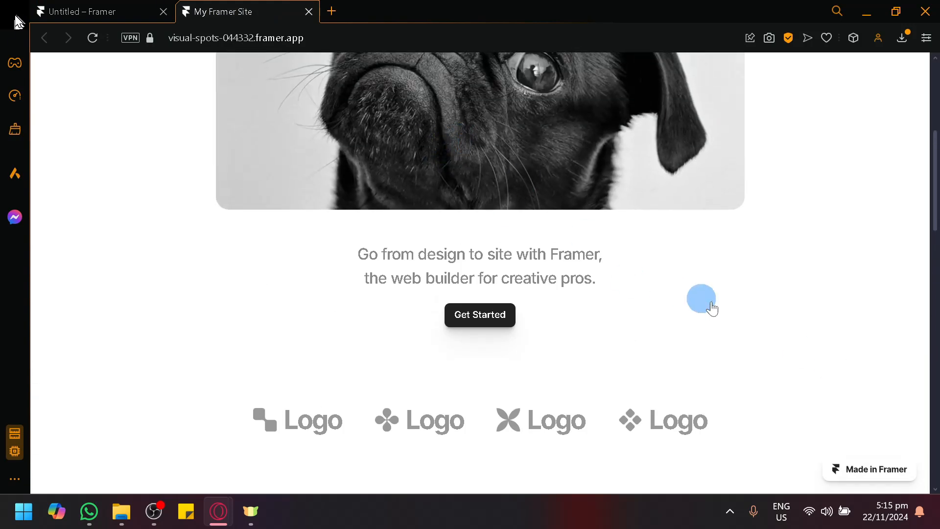
scroll(860, 340, down, 5)
scroll(850, 344, up, 9)
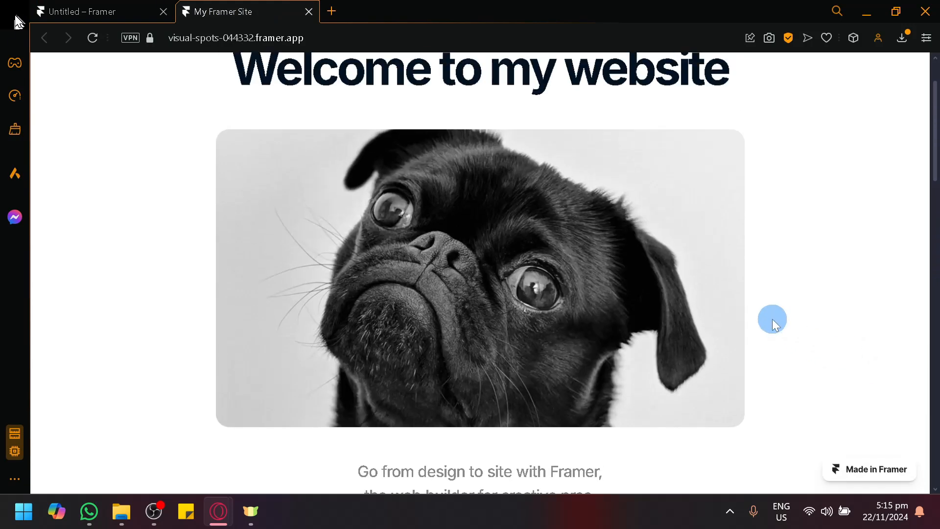
scroll(771, 319, down, 5)
scroll(771, 319, up, 2)
scroll(771, 319, down, 1)
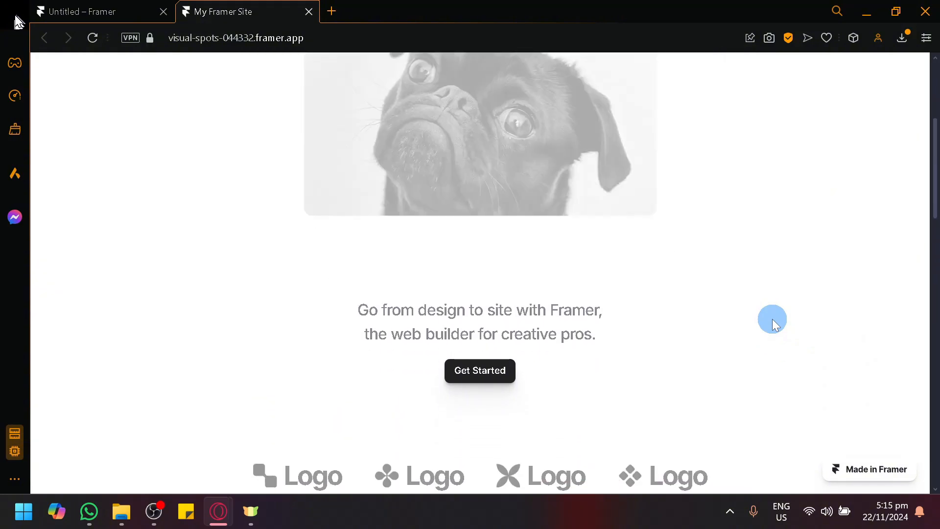
scroll(771, 319, up, 5)
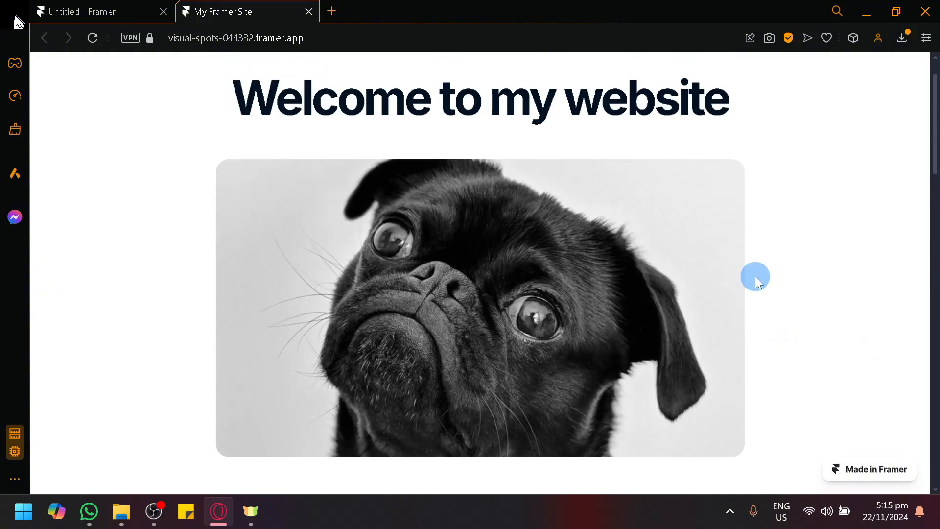
scroll(750, 263, up, 1)
scroll(750, 262, down, 2)
scroll(750, 262, up, 2)
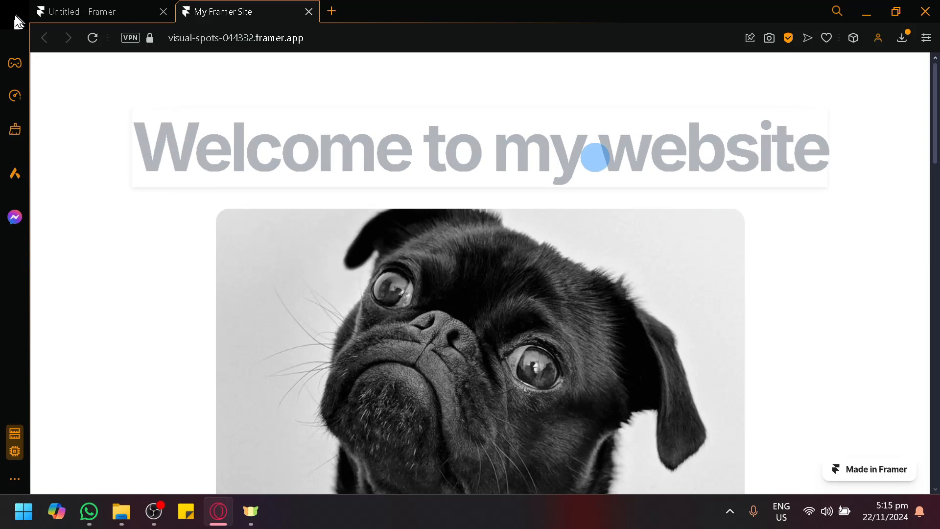
Step: Test the click interaction of the dog image on the live page
scroll(595, 156, down, 3)
click(422, 216)
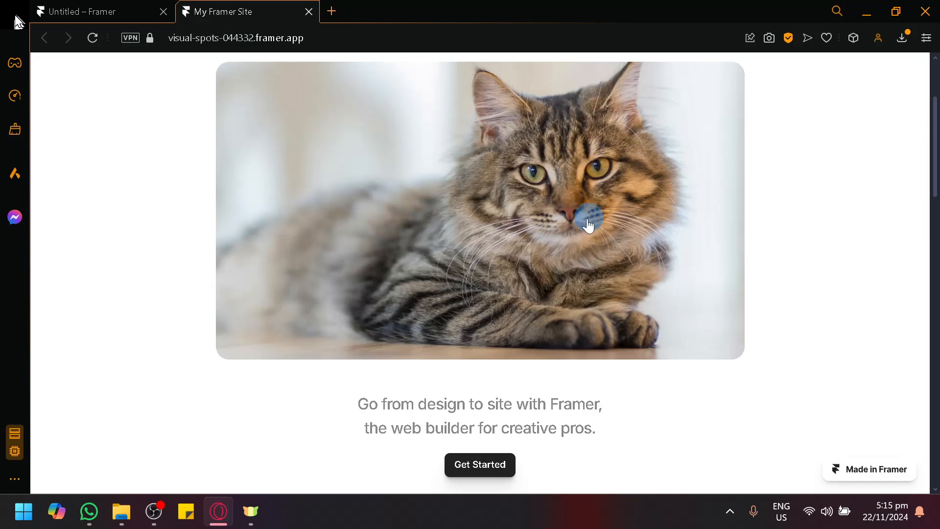
scroll(568, 244, up, 3)
scroll(504, 254, down, 3)
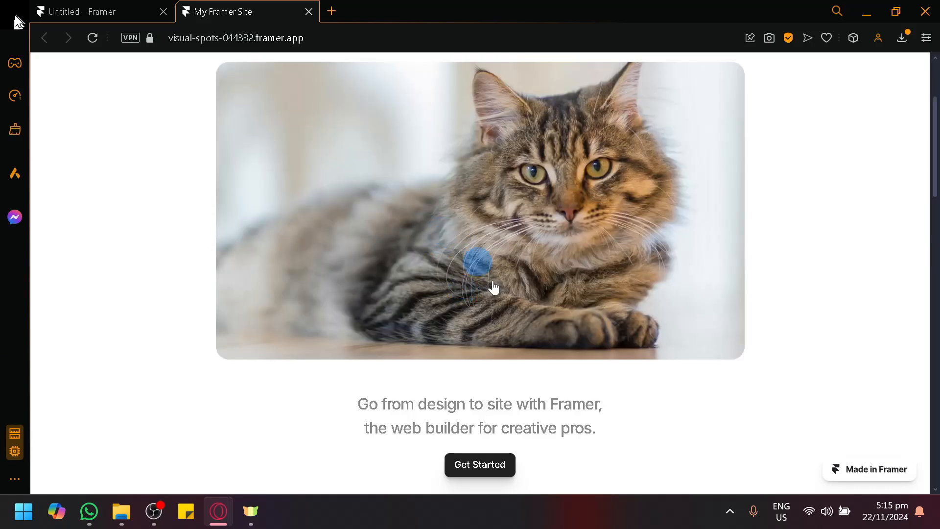
Step: Switch back to the Framer editor and open the dog image component for editing
click(142, 11)
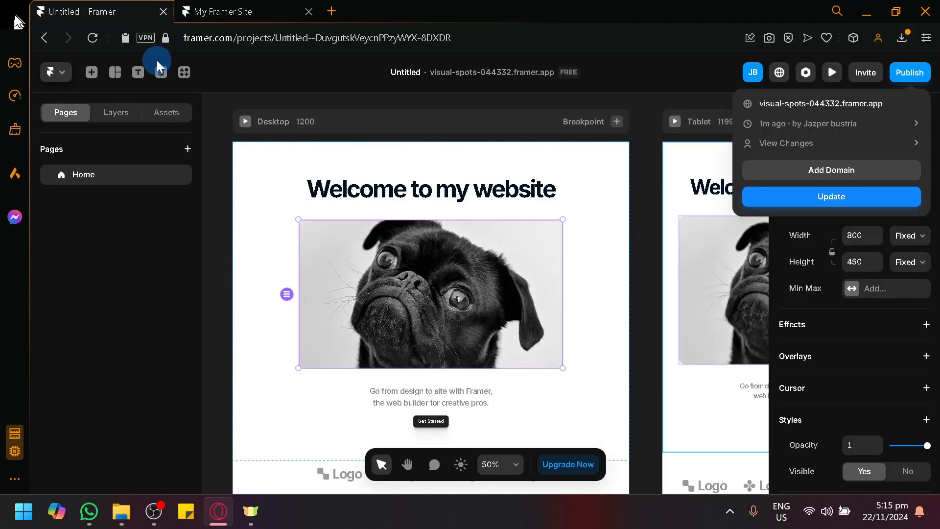
click(335, 266)
double_click(335, 266)
click(410, 208)
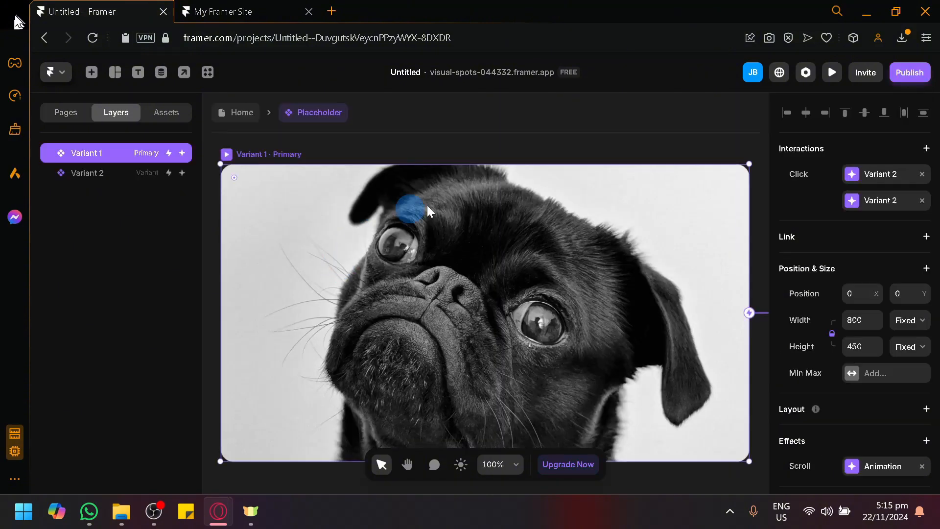
Step: Add a click interaction from the cat variant back to the dog variant with a delay of 0.1 s
scroll(543, 236, down, 3)
key(space)
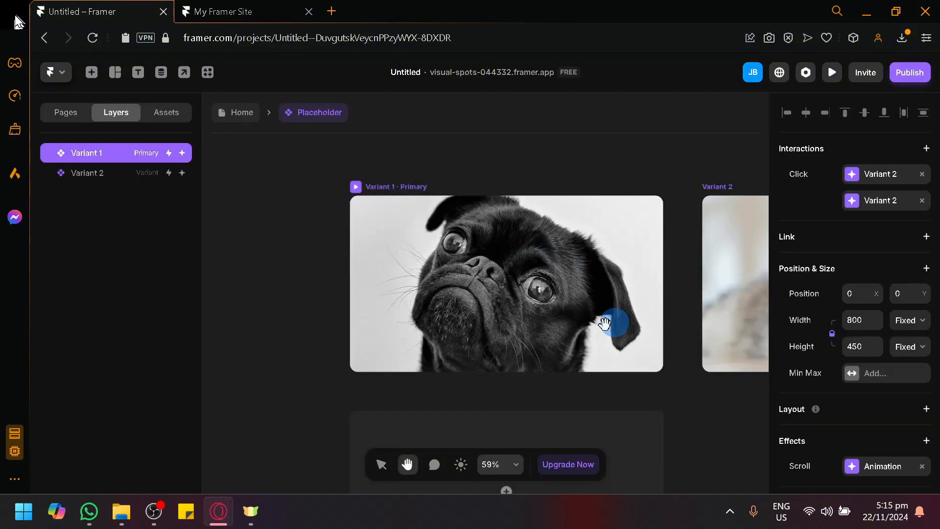
drag(609, 323, 397, 352)
click(633, 301)
scroll(610, 254, down, 2)
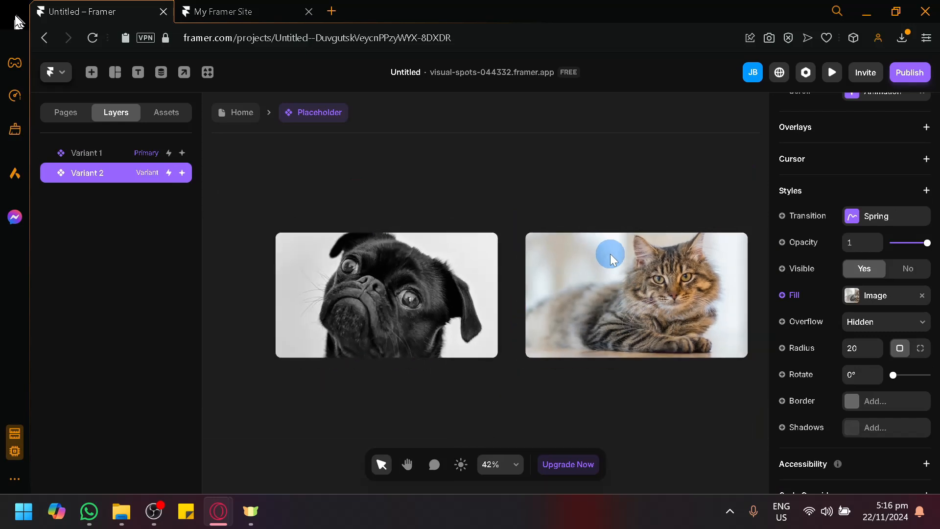
drag(744, 294, 422, 264)
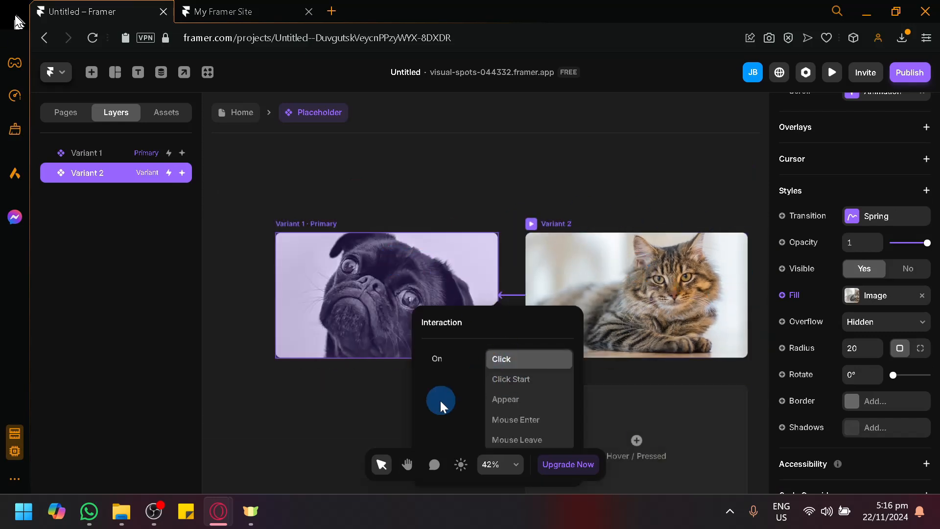
scroll(445, 372, down, 2)
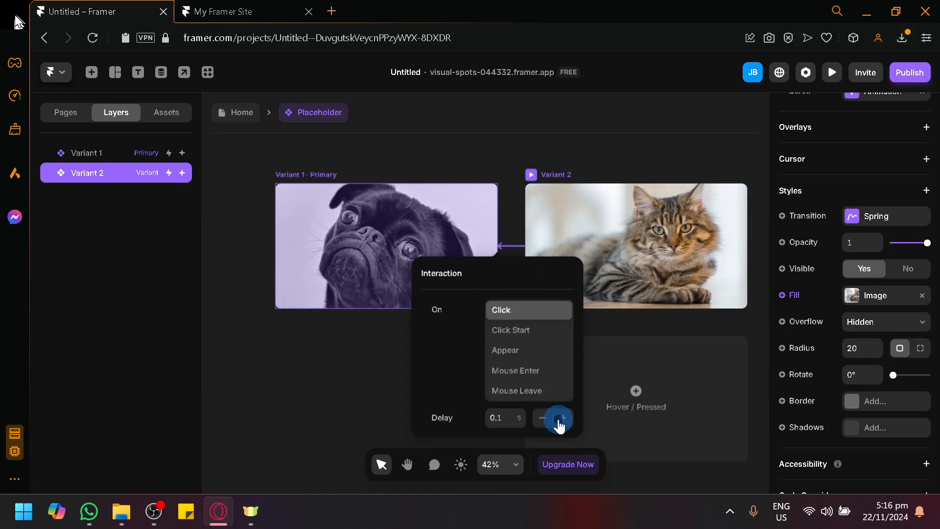
click(554, 129)
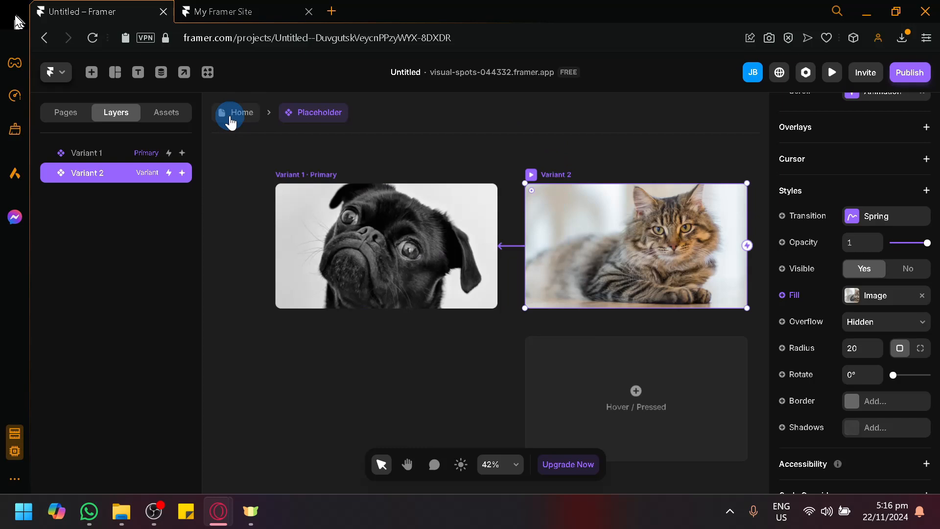
Step: Add a hover state to the dog variant and set its opacity to 0.45
click(411, 281)
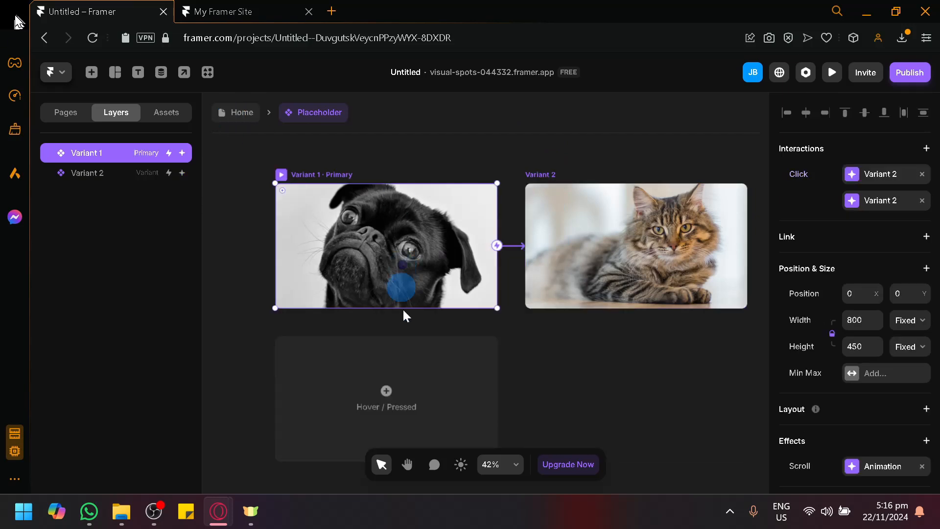
click(386, 414)
click(411, 437)
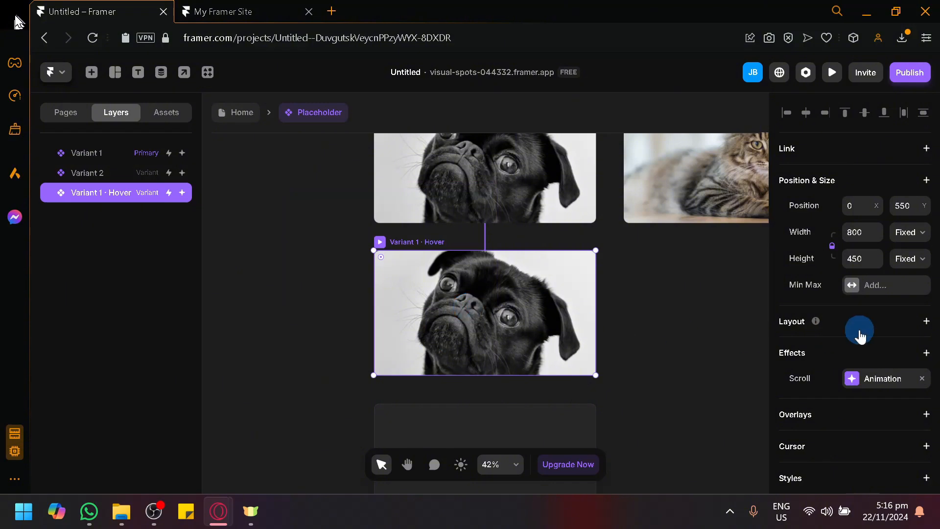
scroll(858, 329, down, 3)
scroll(854, 343, down, 3)
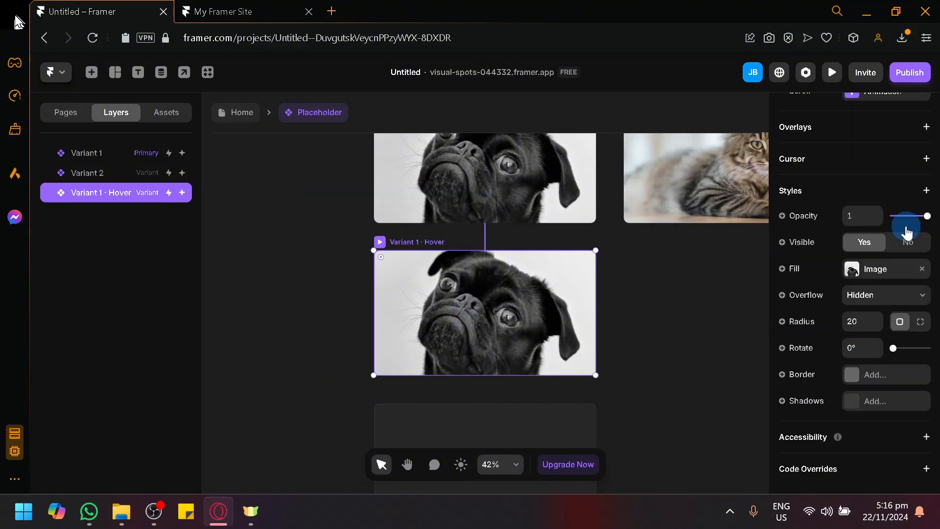
mouse_move(908, 227)
mouse_down()
mouse_move(901, 225)
mouse_move(909, 226)
mouse_up()
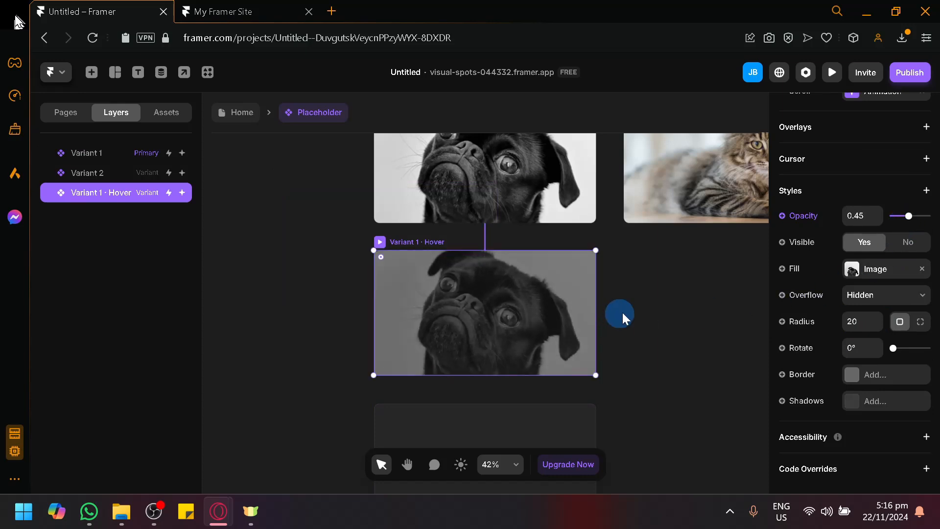
Step: Publish an update of the site from the Home page and reload the live page
click(242, 122)
click(909, 74)
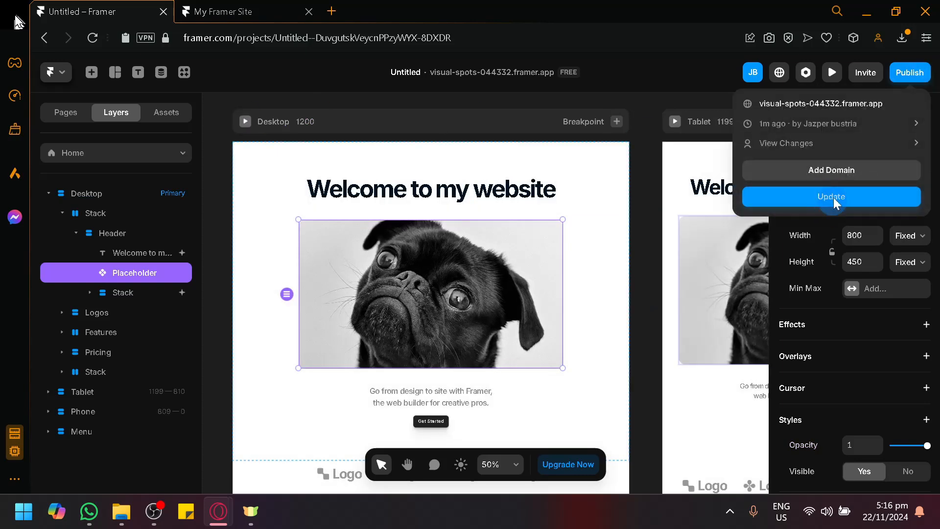
click(834, 198)
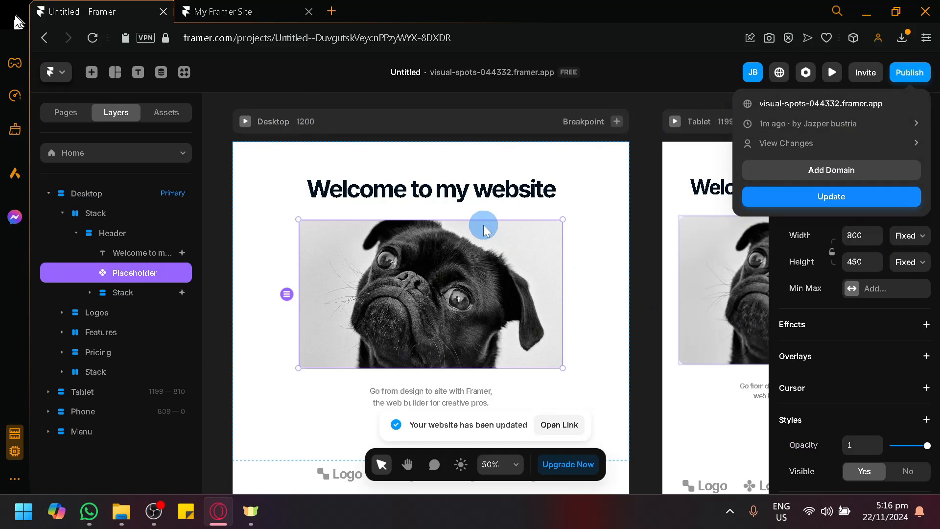
click(240, 10)
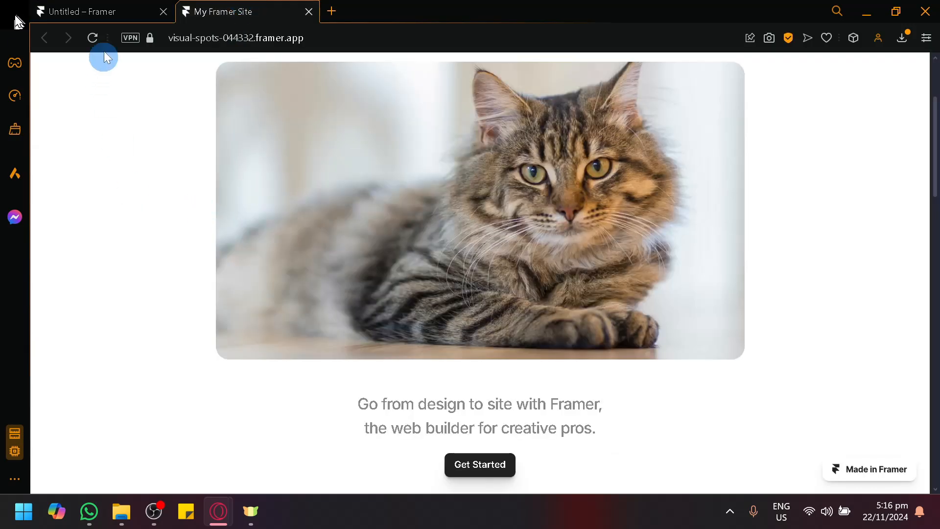
click(92, 38)
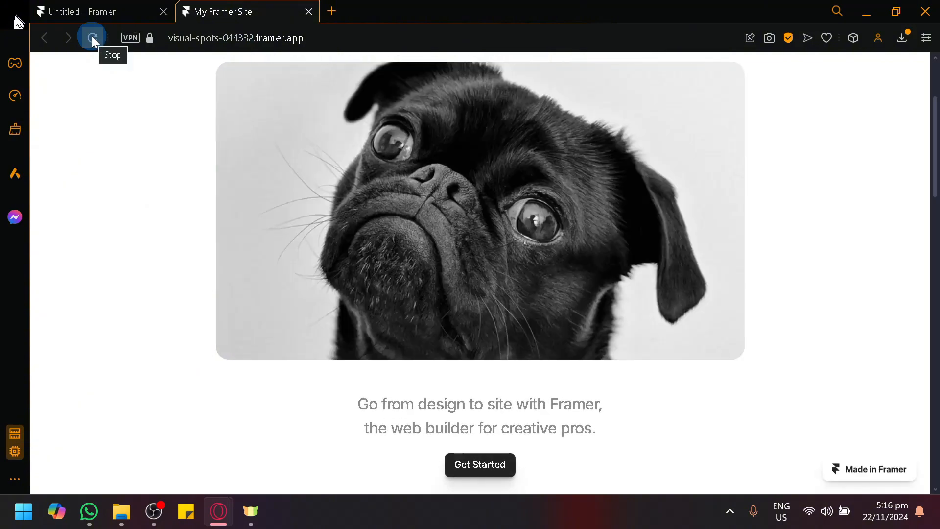
Step: Examine the image's scroll animation, hover fade and dog-to-cat switching on the live page, reloading it once
scroll(96, 180, up, 3)
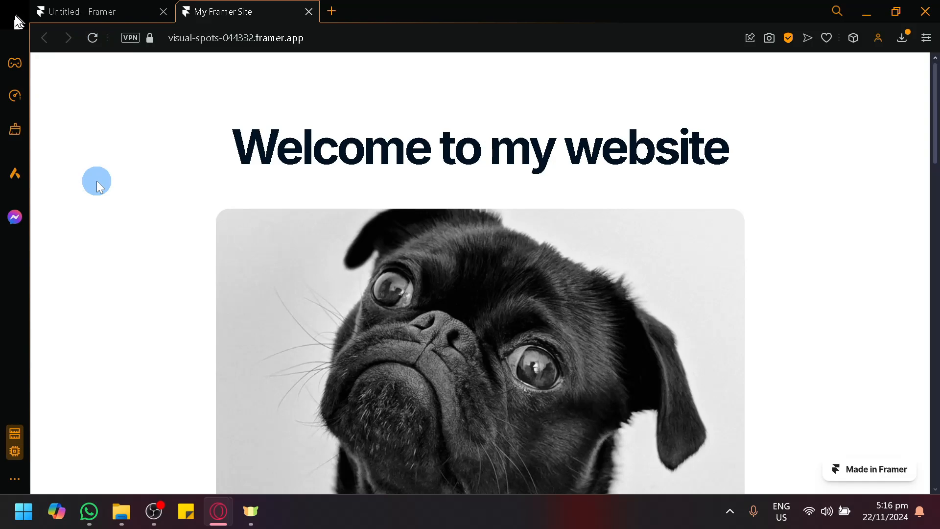
scroll(378, 277, down, 3)
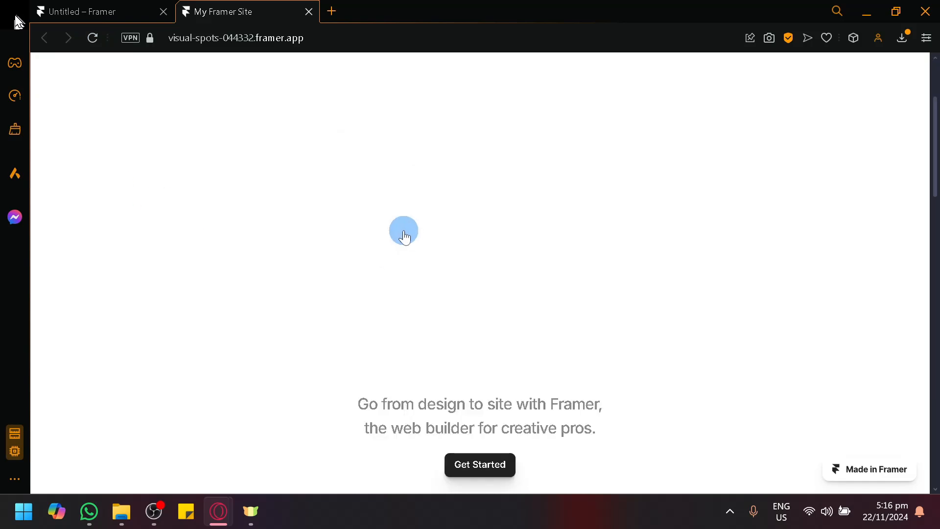
scroll(776, 413, up, 3)
scroll(863, 272, down, 5)
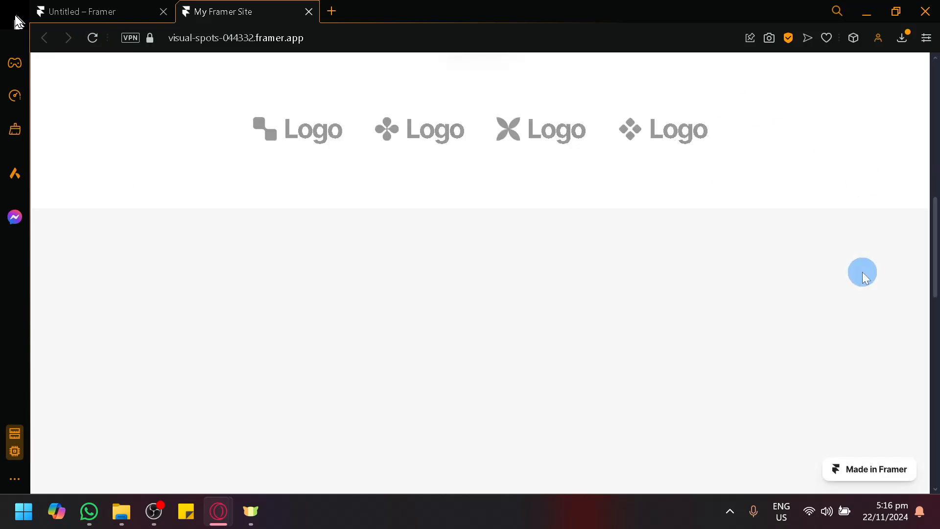
scroll(863, 272, up, 5)
scroll(862, 271, down, 3)
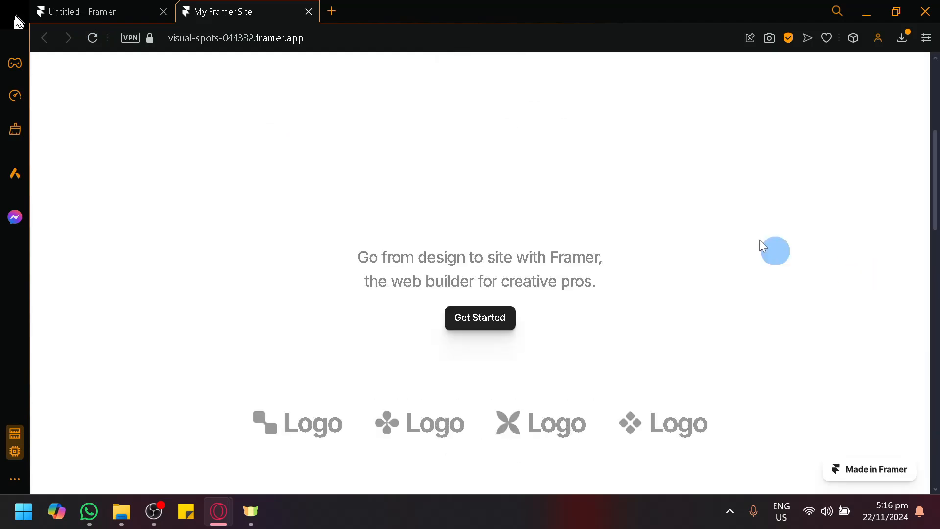
scroll(772, 249, up, 3)
scroll(465, 294, down, 3)
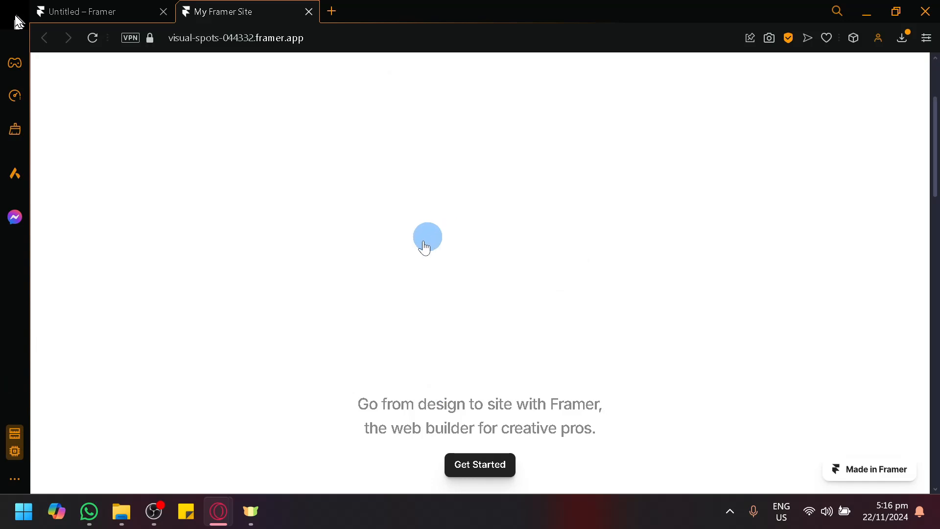
scroll(191, 252, up, 3)
scroll(190, 253, down, 6)
scroll(189, 252, up, 6)
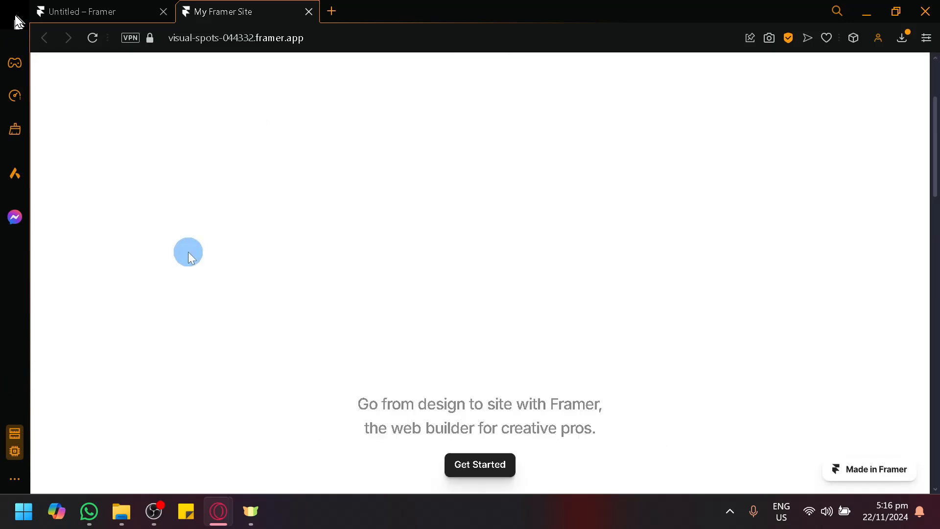
scroll(184, 245, down, 6)
scroll(180, 241, up, 6)
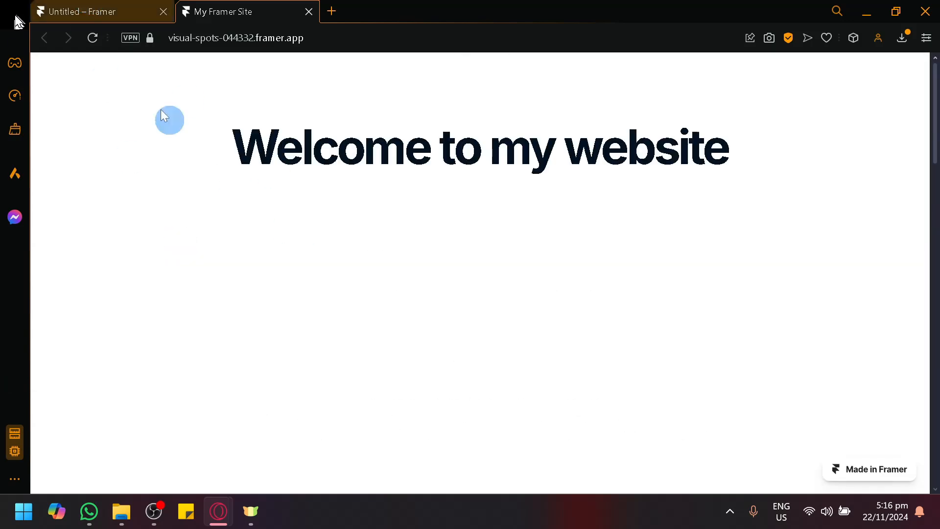
click(93, 38)
scroll(360, 220, down, 1)
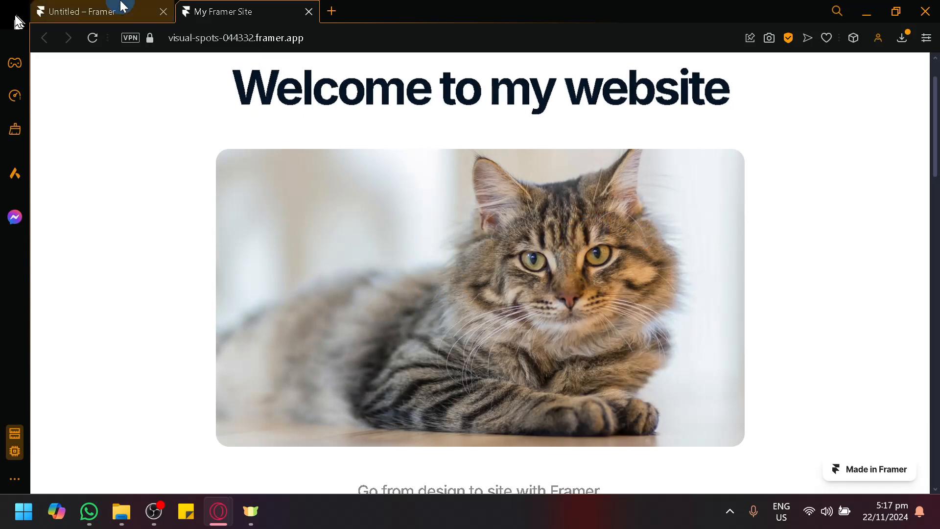
Step: Switch back to the Framer editor and link the Get Started button under the dog image to the Home page
click(71, 10)
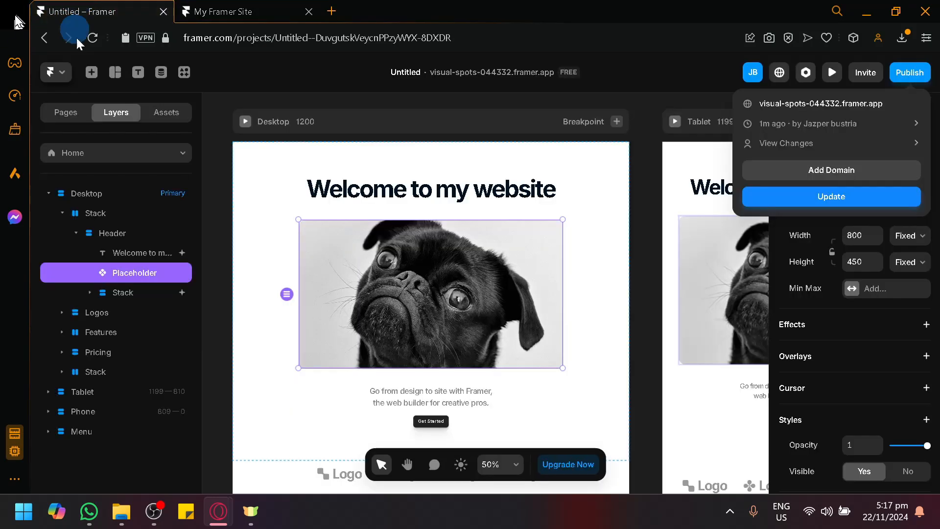
click(653, 154)
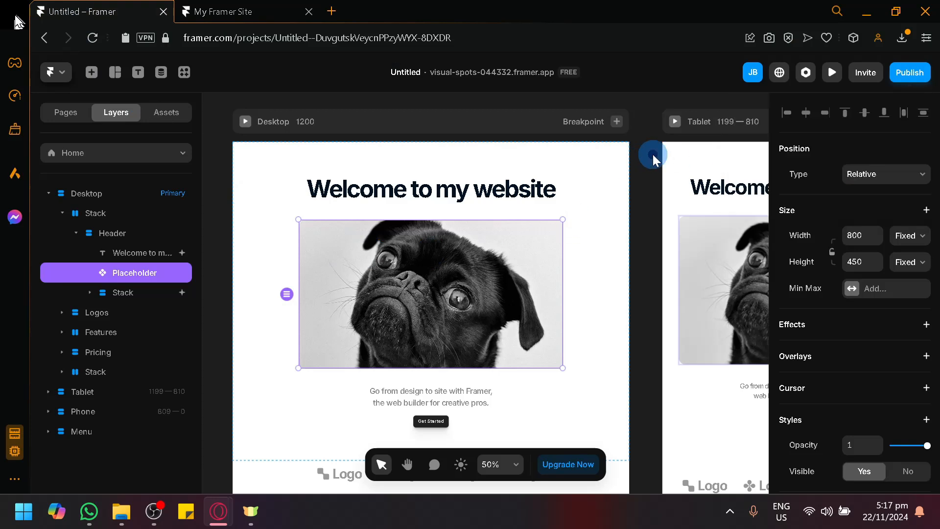
scroll(599, 335, down, 2)
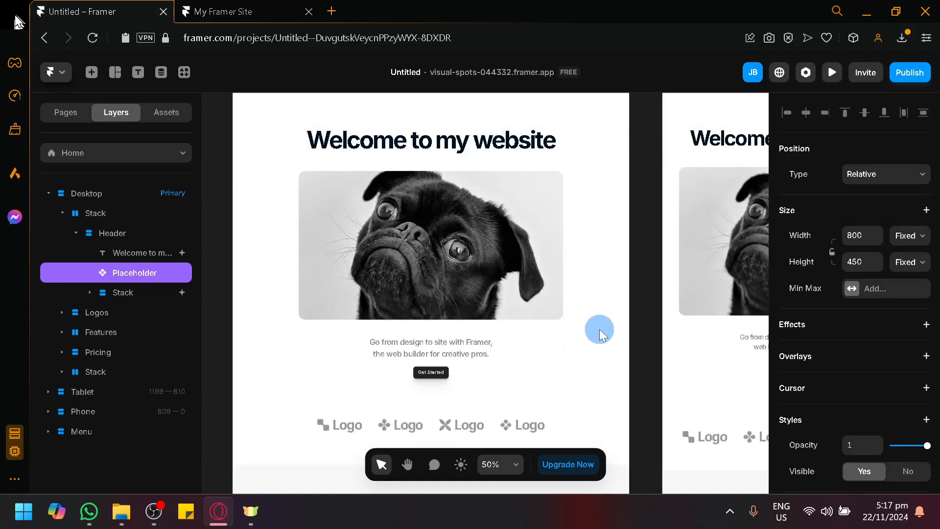
click(431, 373)
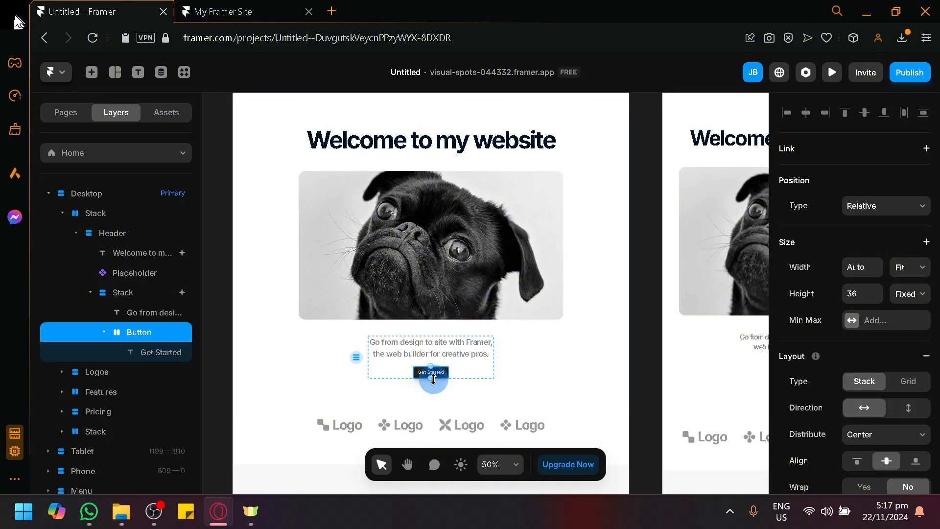
click(657, 331)
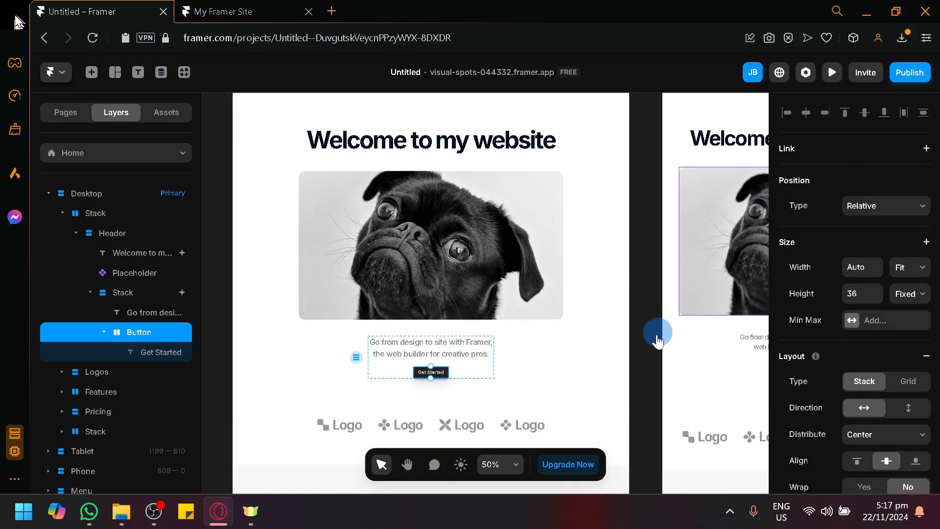
click(427, 374)
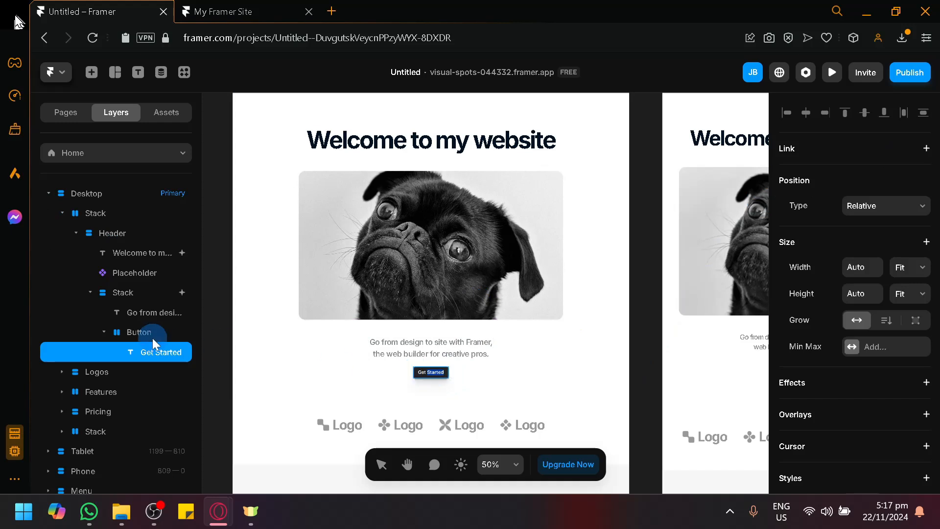
click(147, 332)
click(926, 148)
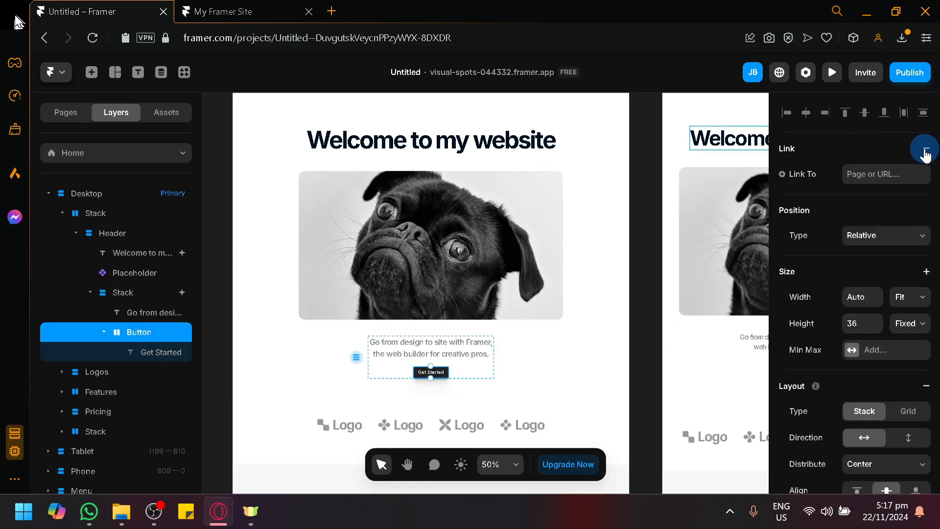
click(875, 179)
click(830, 223)
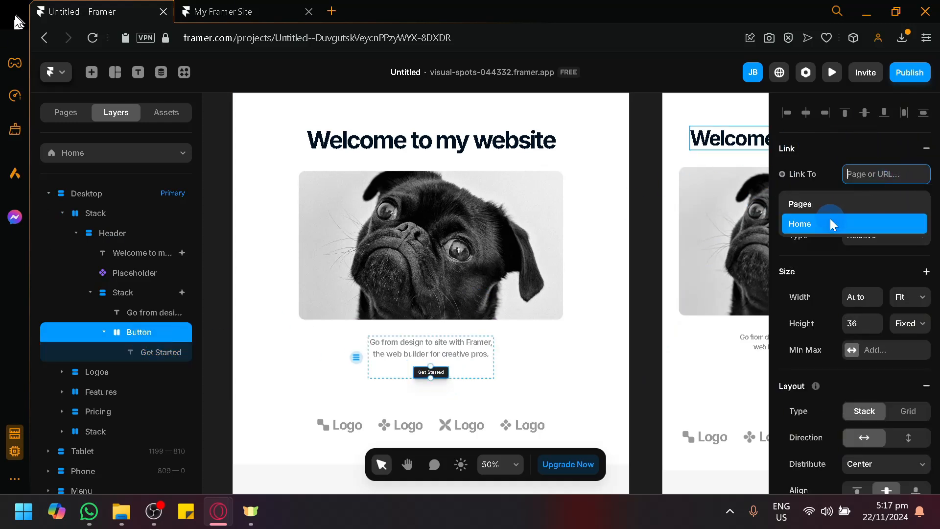
Step: Add a Press effect to the Get Started button with a scale of 5.5
scroll(817, 372, down, 3)
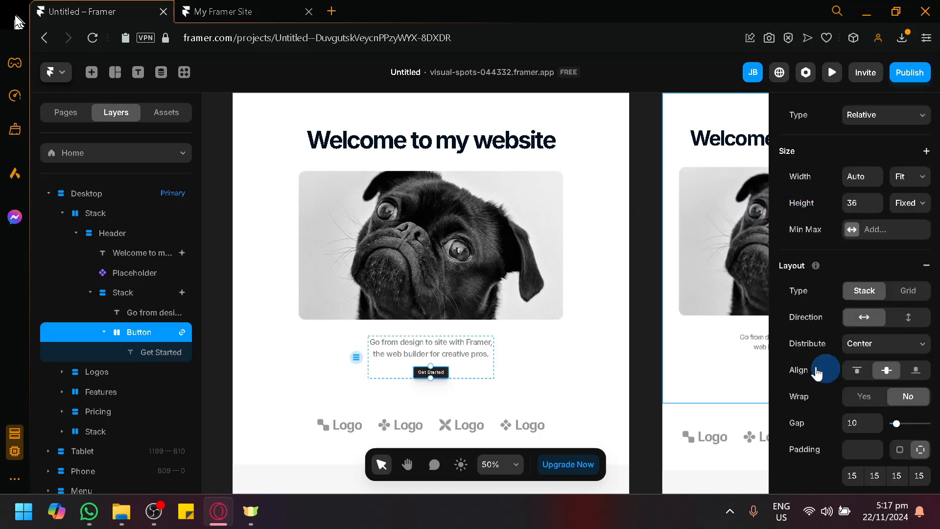
scroll(835, 319, down, 5)
click(925, 232)
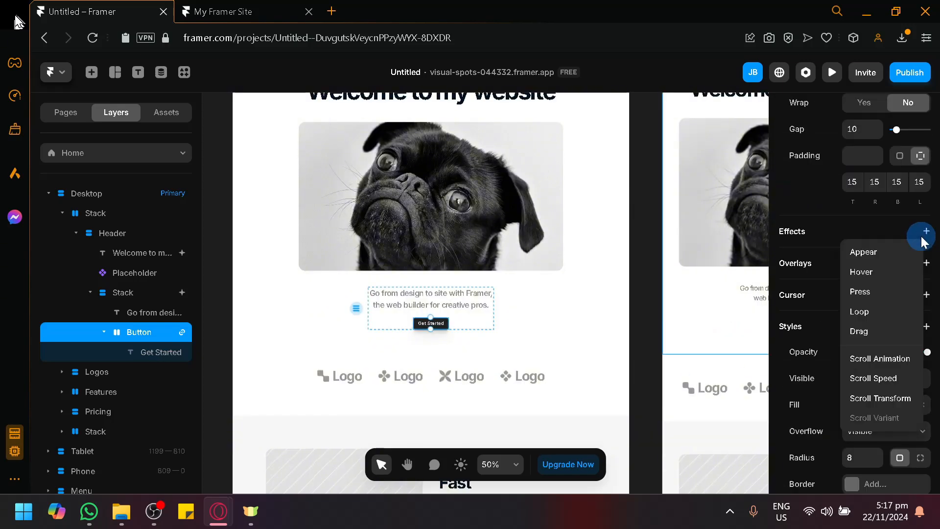
click(886, 294)
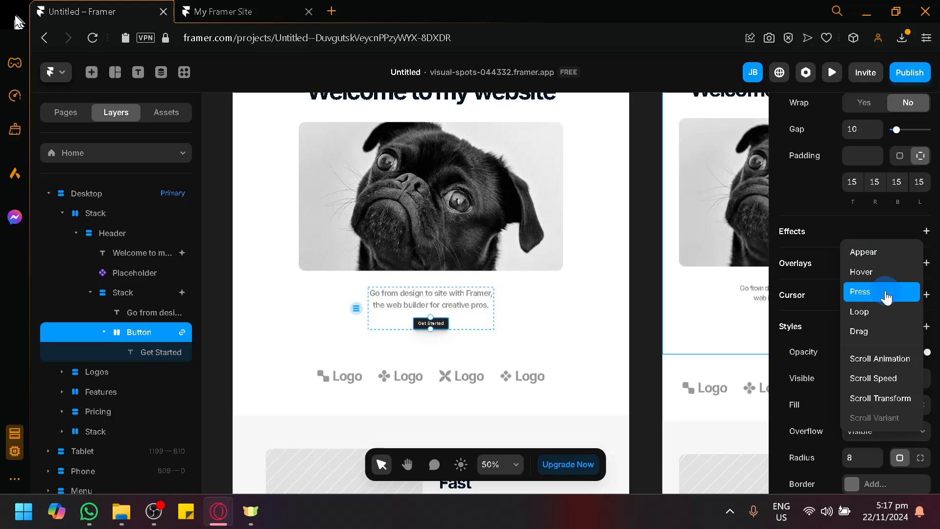
click(876, 257)
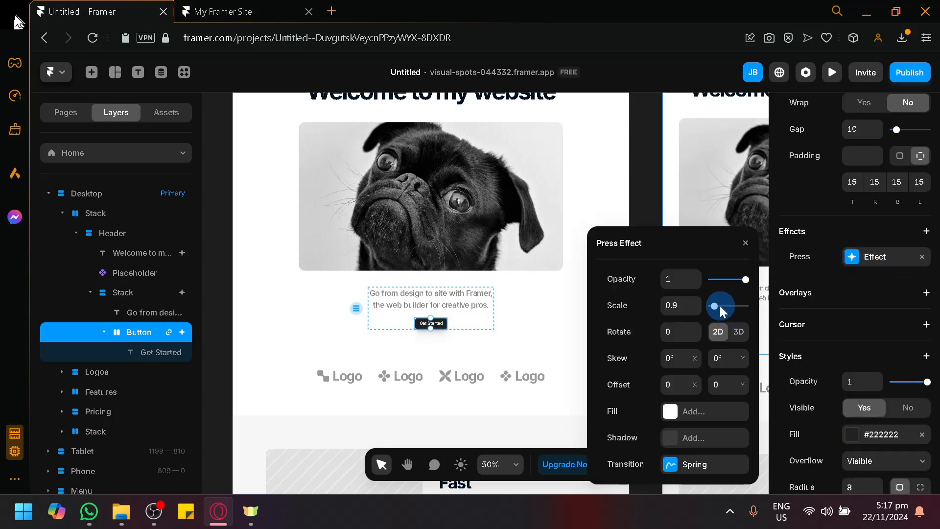
mouse_move(725, 314)
mouse_down()
mouse_move(718, 308)
mouse_move(730, 307)
mouse_up()
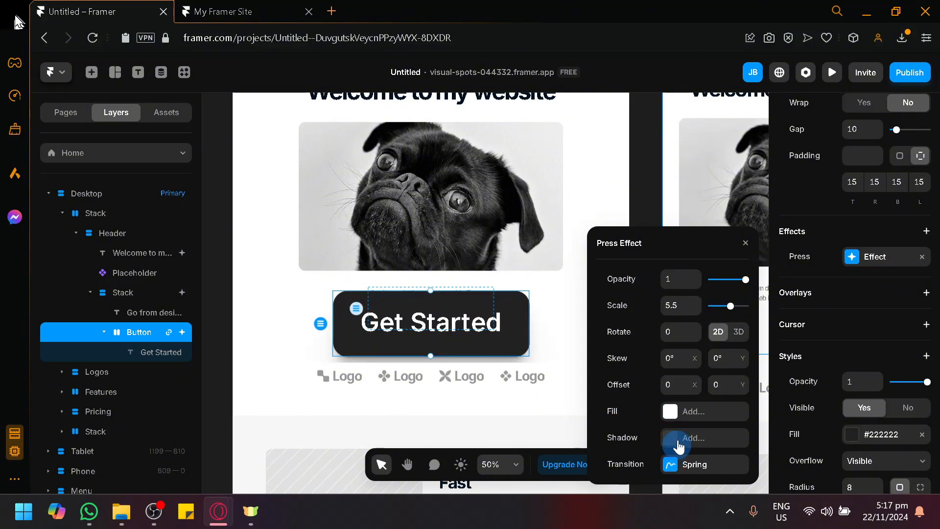
click(751, 249)
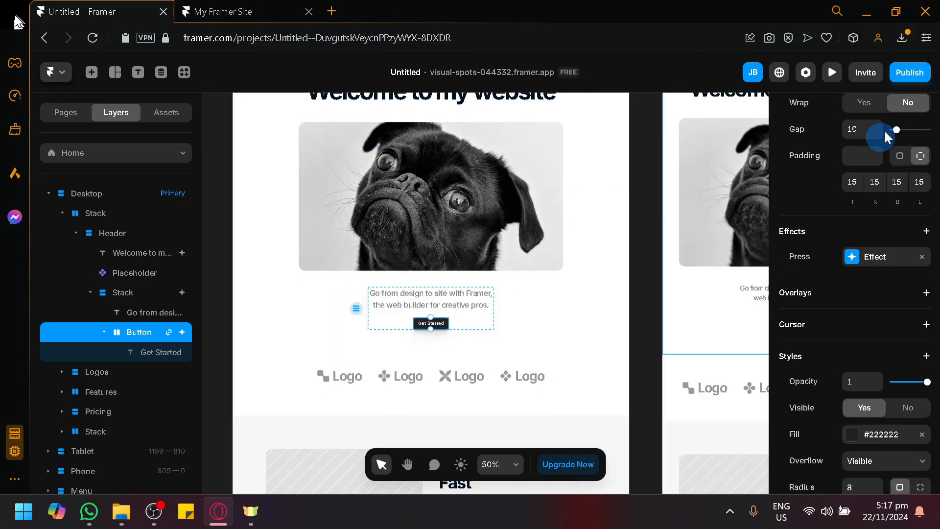
Step: Open the site's publishing options, then switch to the live page, reload it and look over its content while scrolling
click(909, 73)
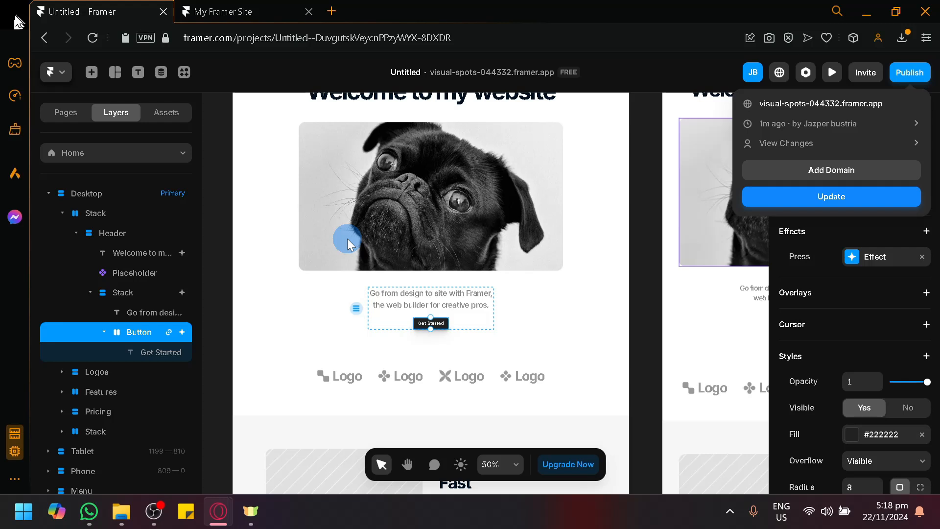
click(268, 10)
click(90, 41)
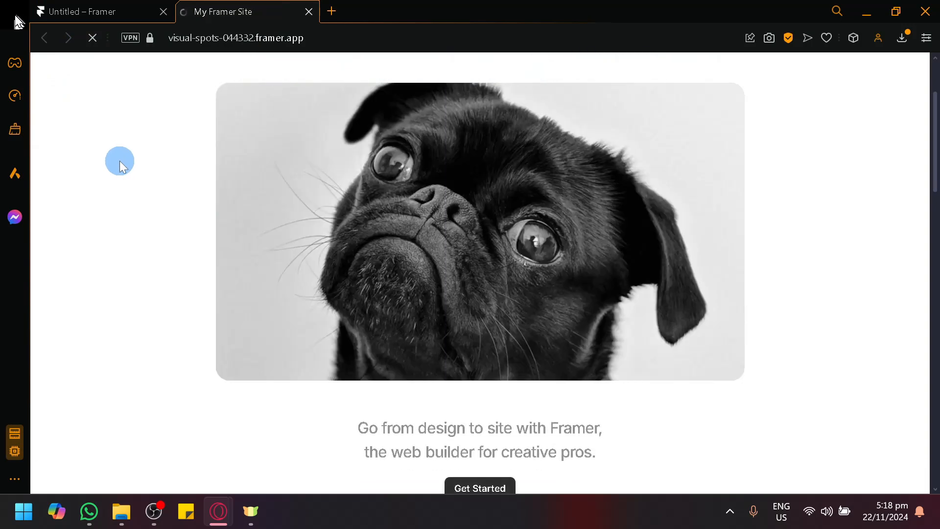
scroll(281, 254, down, 3)
scroll(480, 336, down, 12)
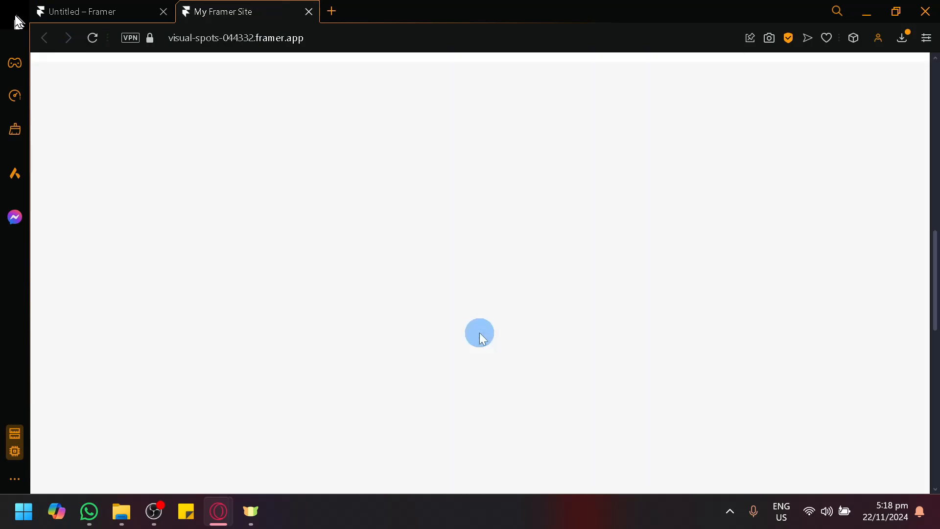
scroll(466, 272, up, 8)
scroll(491, 321, up, 5)
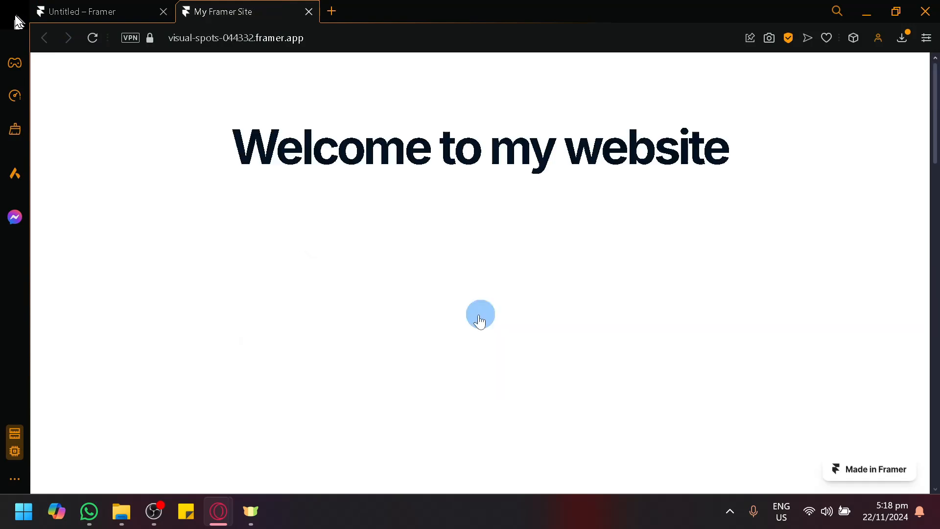
Step: Return to the Framer editor, look through the Media, Forms and Icons elements, and place a Locale Selector beside the Desktop page
click(125, 7)
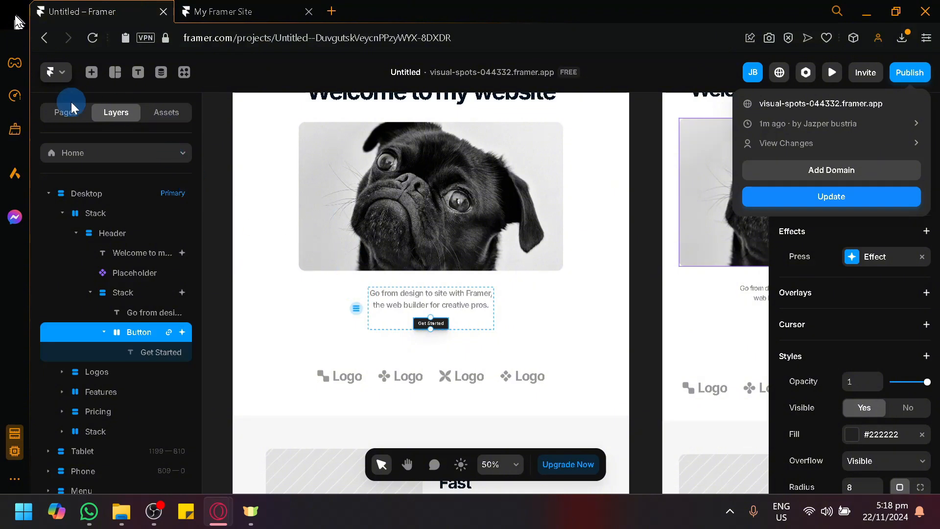
click(88, 73)
click(91, 72)
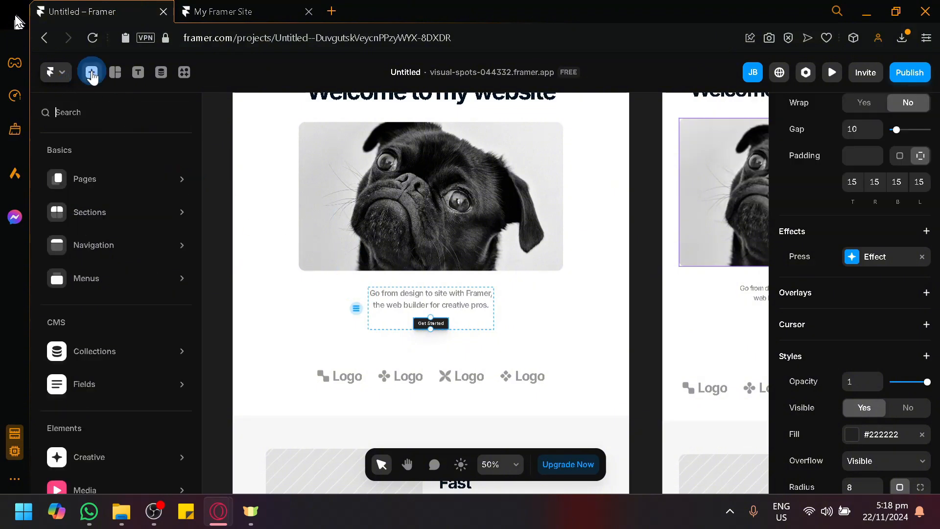
scroll(131, 196, down, 4)
mouse_move(105, 304)
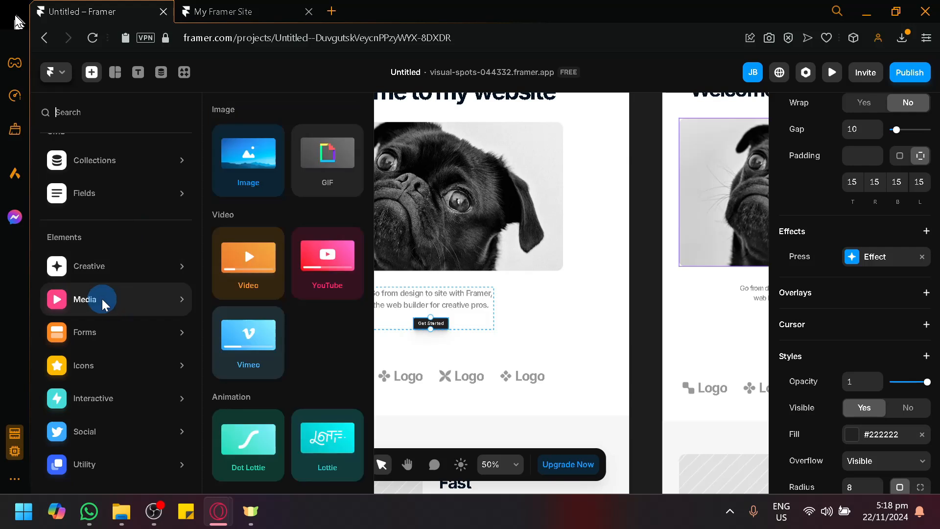
mouse_move(103, 335)
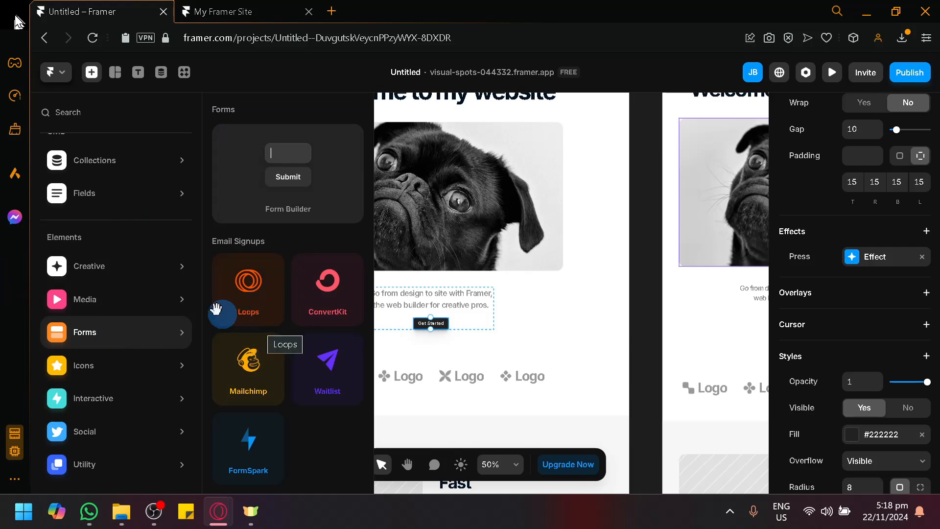
mouse_move(137, 360)
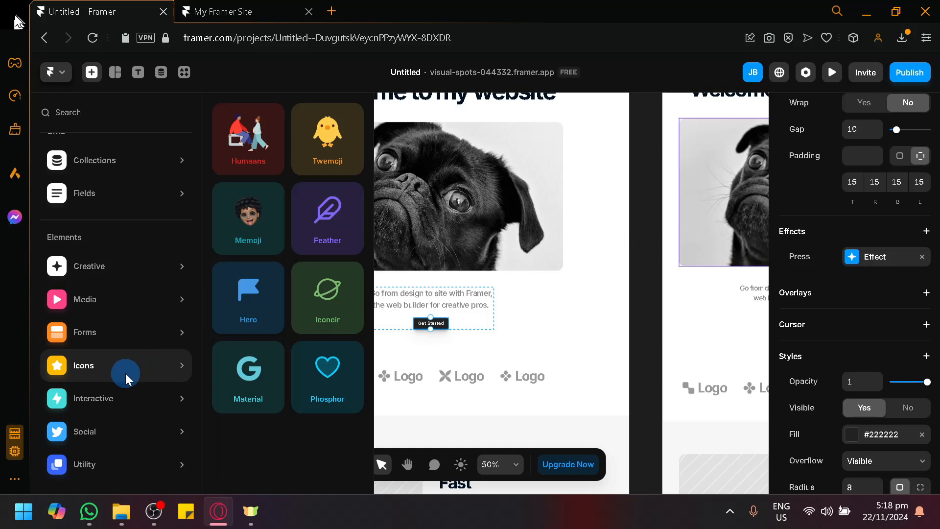
mouse_move(121, 402)
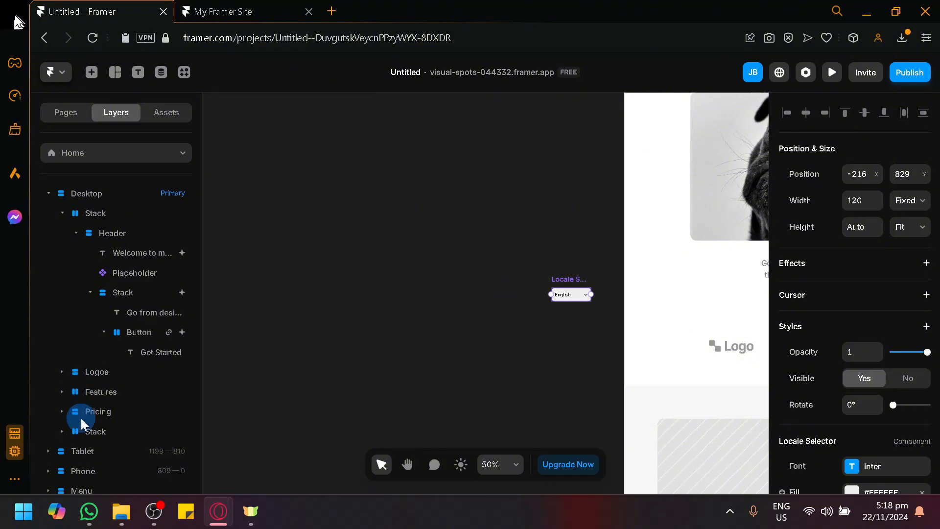
Step: Examine the Interactive, Social and Utility element collections in the insert library
click(100, 74)
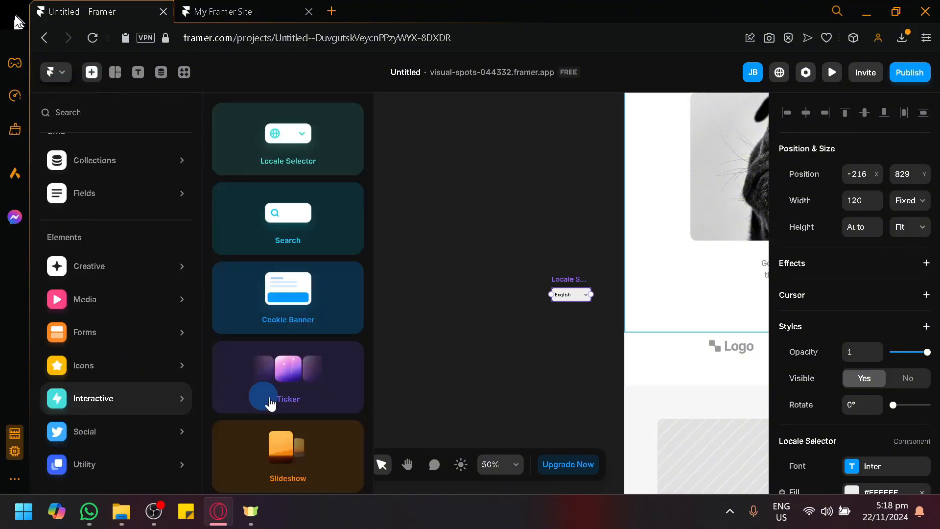
scroll(308, 436, down, 2)
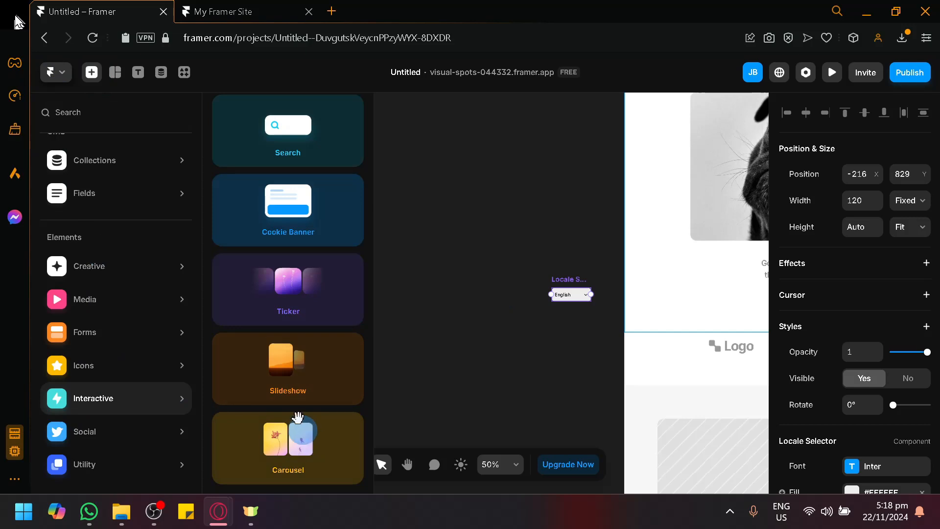
scroll(284, 363, up, 2)
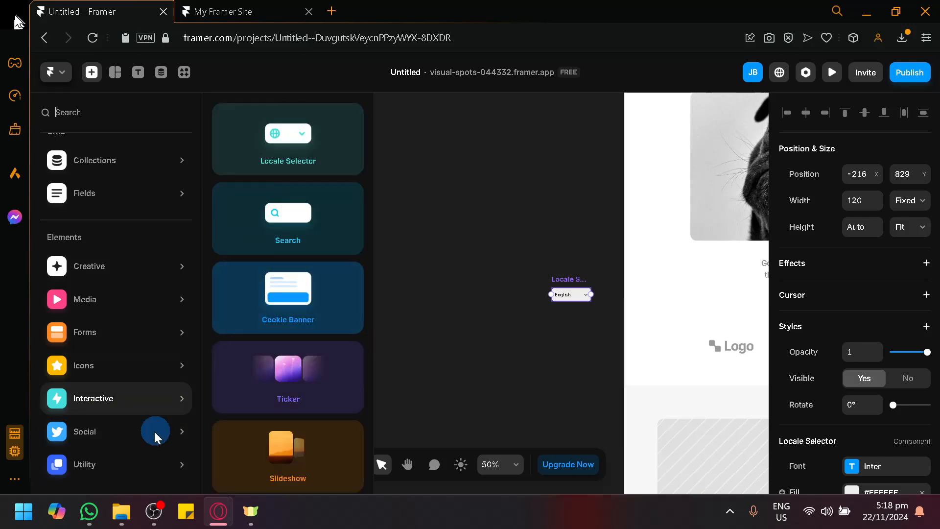
mouse_move(146, 433)
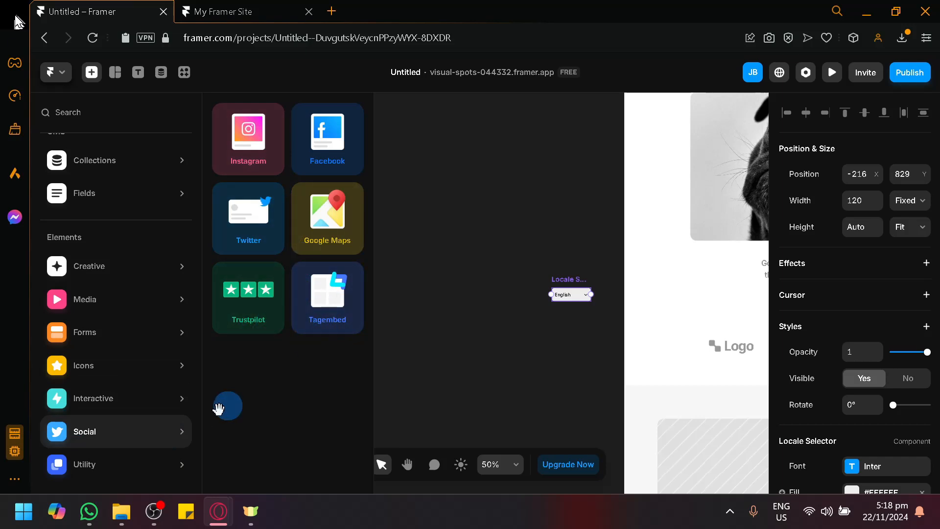
mouse_move(115, 471)
scroll(357, 345, down, 3)
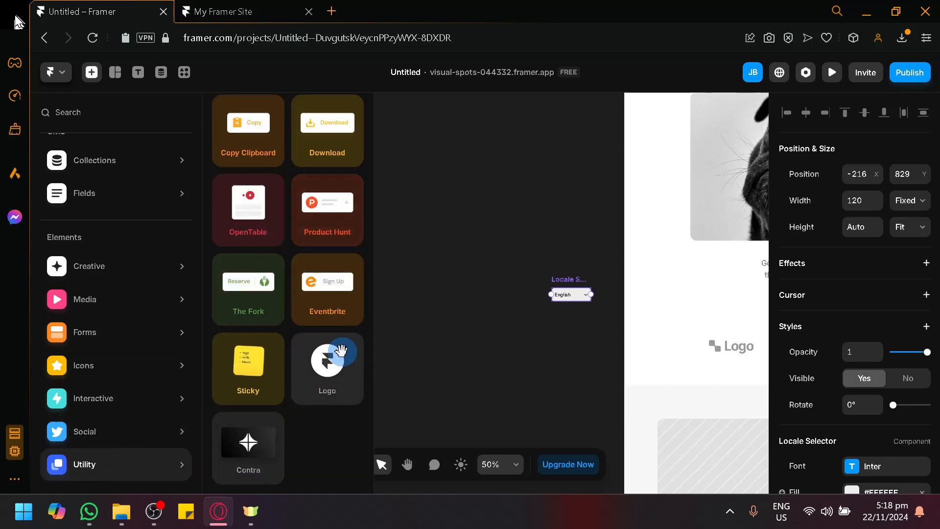
scroll(341, 350, up, 3)
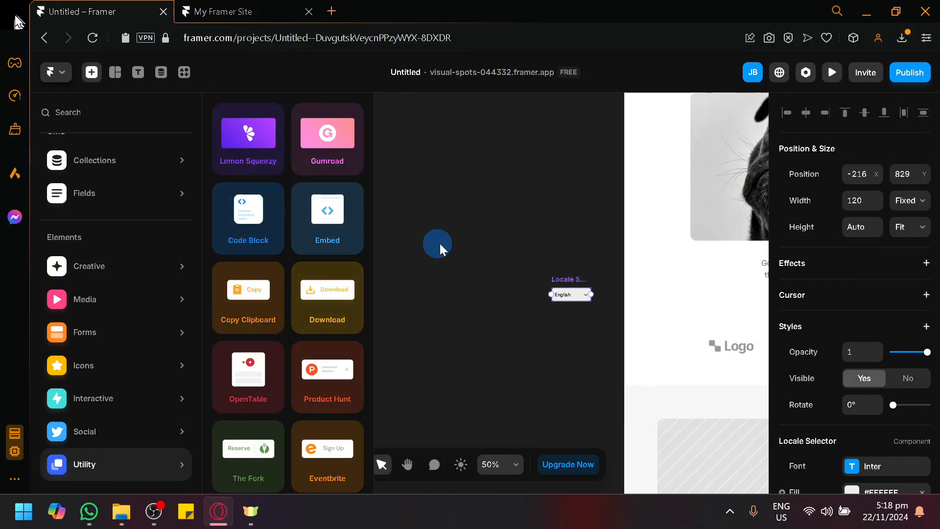
scroll(483, 250, right, 5)
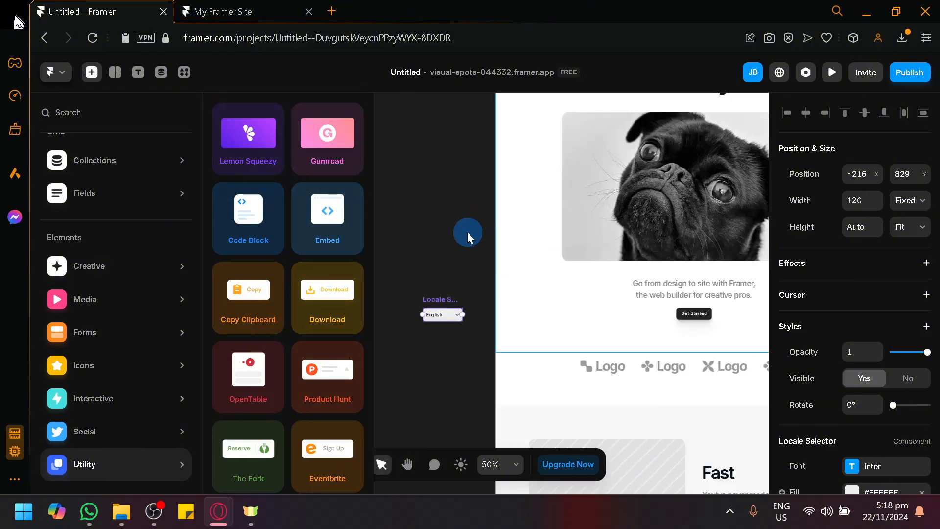
key(space)
drag(429, 219, 318, 257)
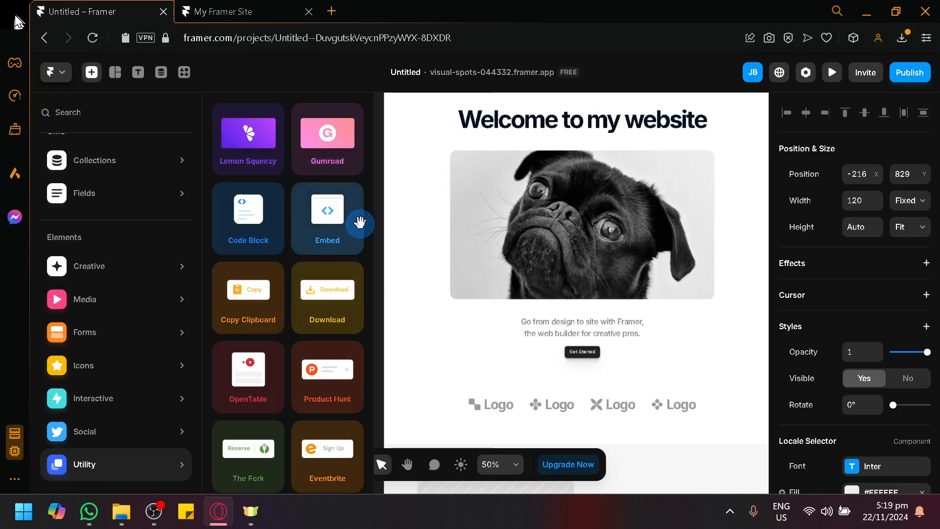
drag(474, 353, 459, 333)
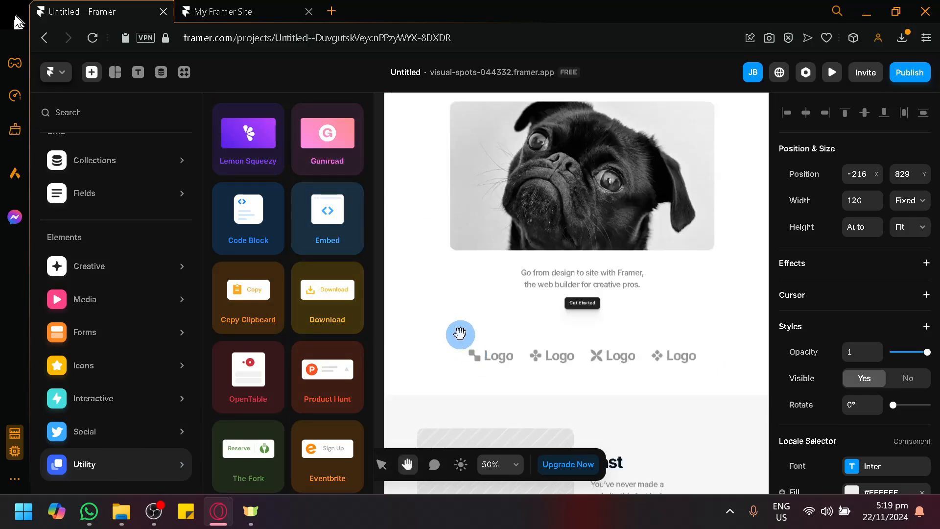
scroll(499, 316, down, 1)
drag(445, 295, 581, 308)
click(476, 318)
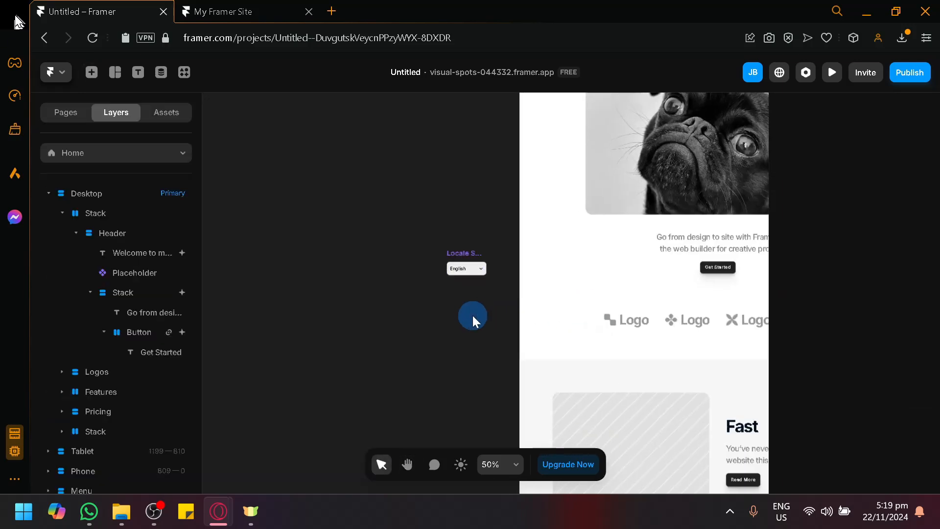
drag(473, 320, 267, 355)
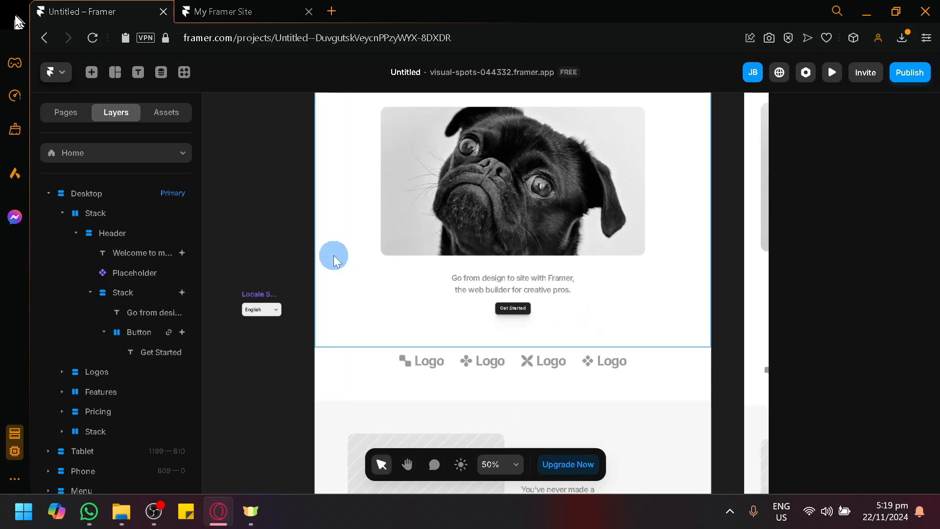
scroll(538, 279, up, 1)
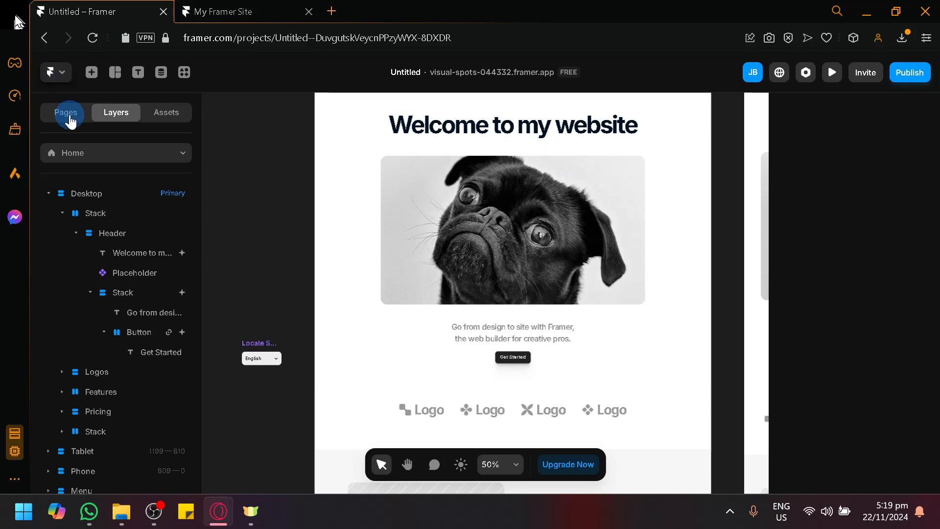
Step: Leave the current project in the Framer editor
click(55, 72)
click(139, 143)
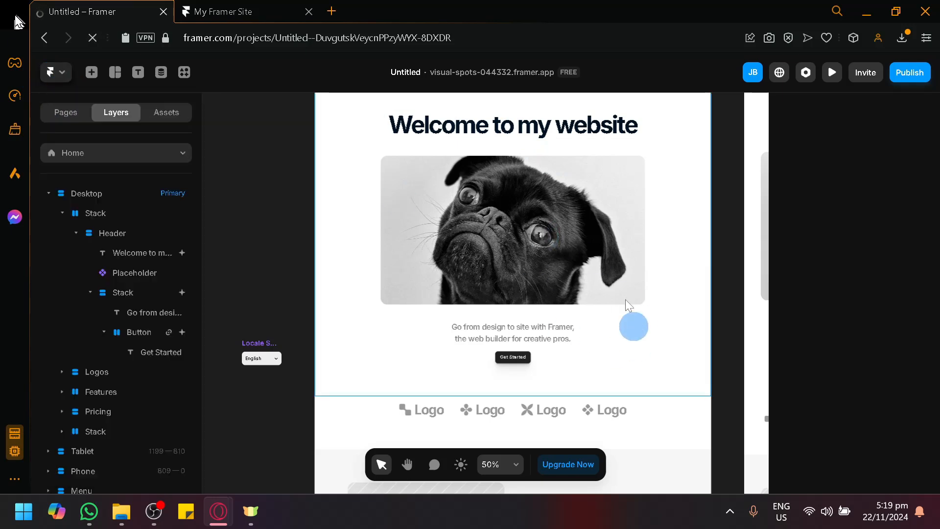